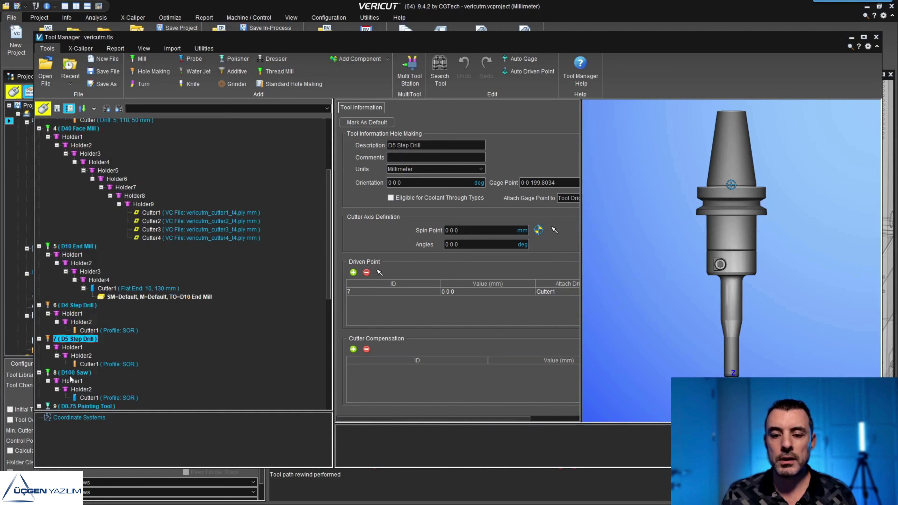
# Select the D100 Saw and rotate its 3D model to inspect it.
pyautogui.click(72, 374)
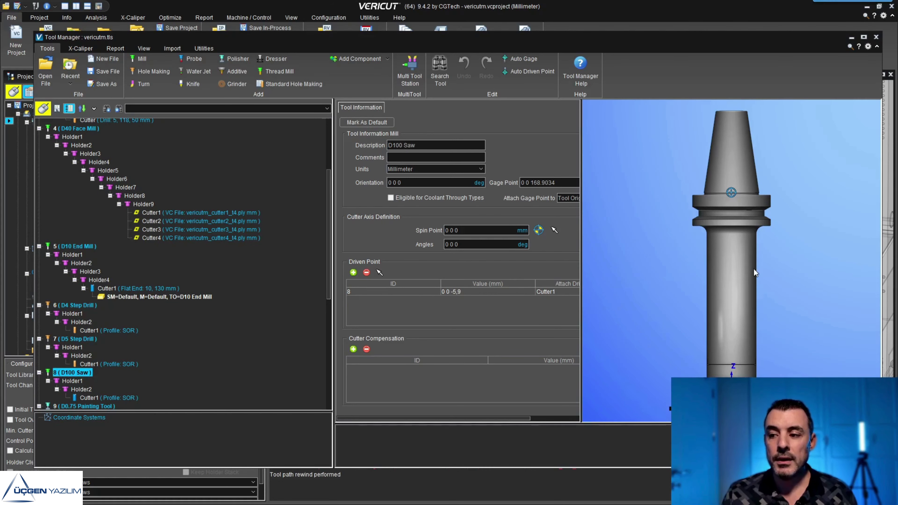
pyautogui.moveTo(690, 354); pyautogui.dragTo(731, 271, button='middle')
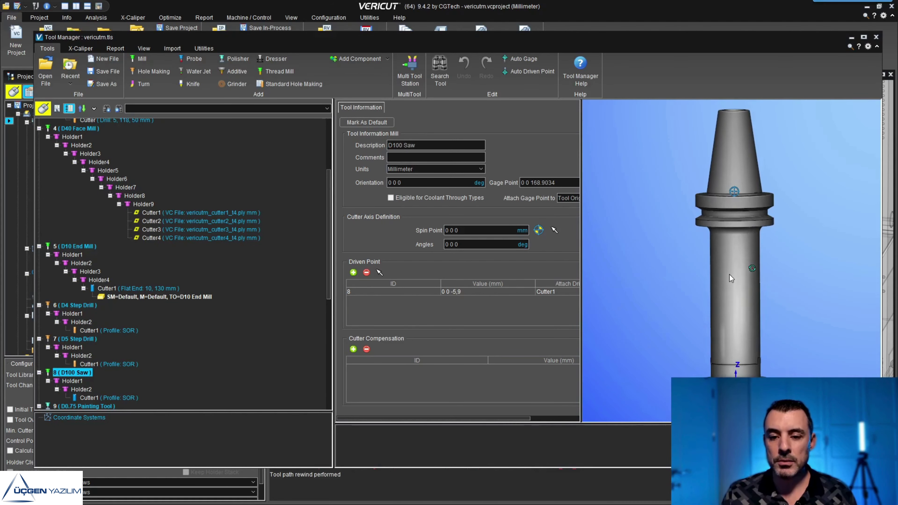
pyautogui.scroll(-2, 69, 294)
pyautogui.scroll(-5, 70, 293)
pyautogui.scroll(-1, 69, 294)
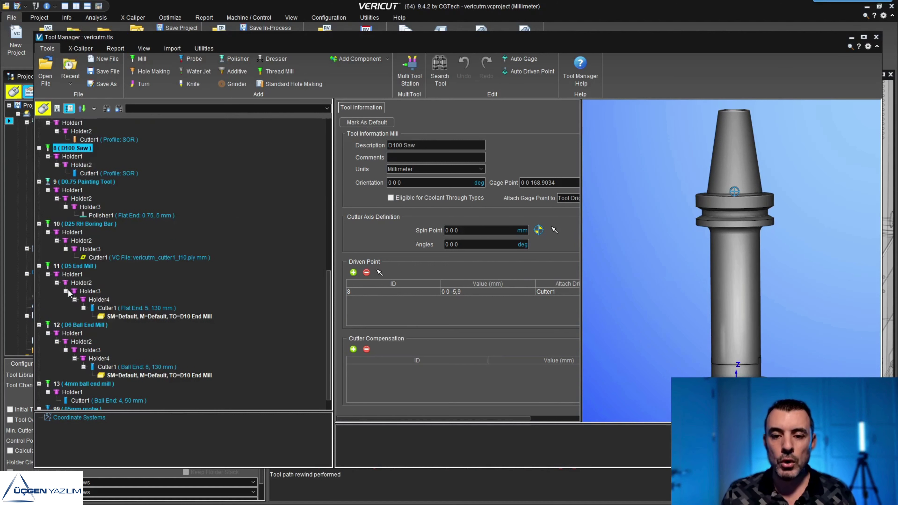
# Display tool 11, the D5 End Mill, then bring up the Import options.
pyautogui.click(82, 266)
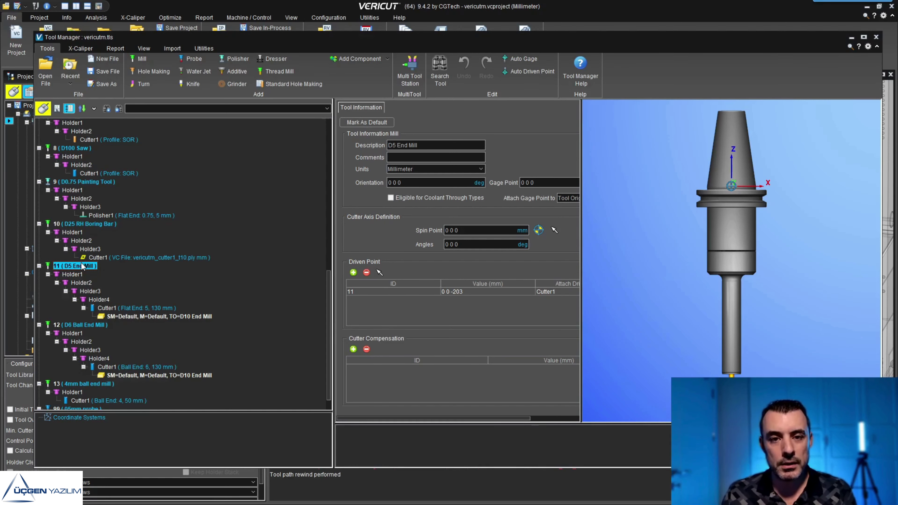
pyautogui.scroll(15, 82, 266)
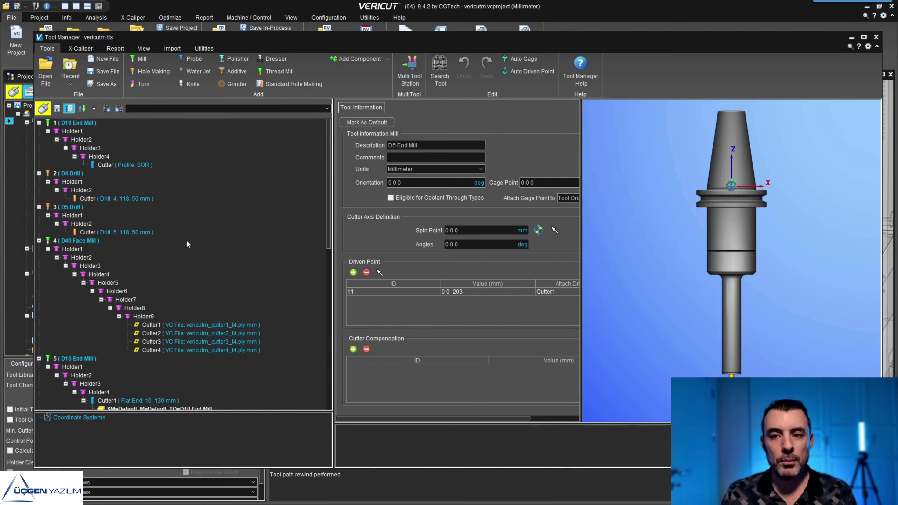
pyautogui.click(173, 48)
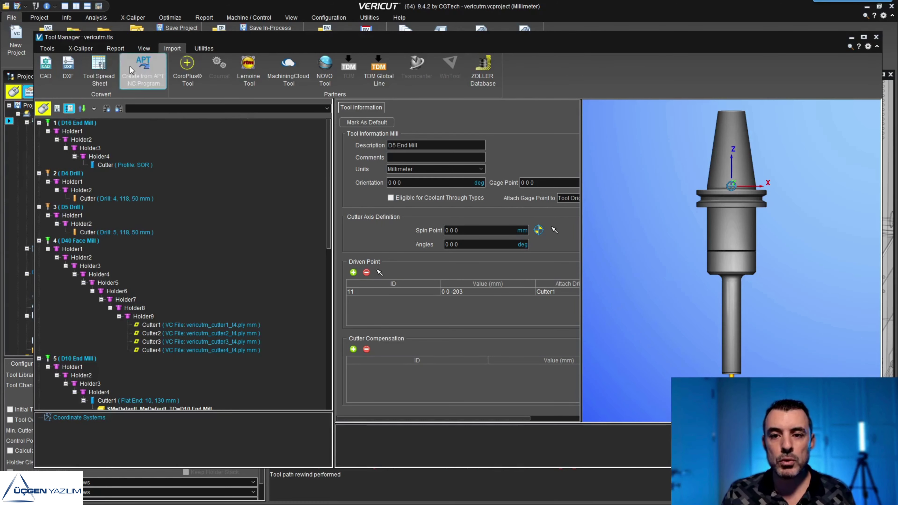
# Start a CAD tool import and choose R390D-025C5-11H150.stp from D:\DEMOS\VERICUT_DEMOS\TOOL3D.
pyautogui.click(46, 71)
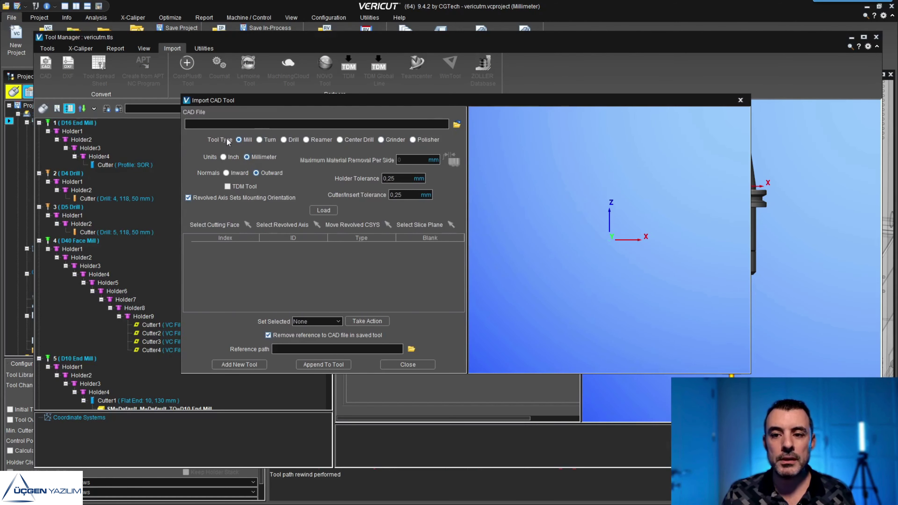
pyautogui.click(456, 124)
pyautogui.scroll(5, 205, 247)
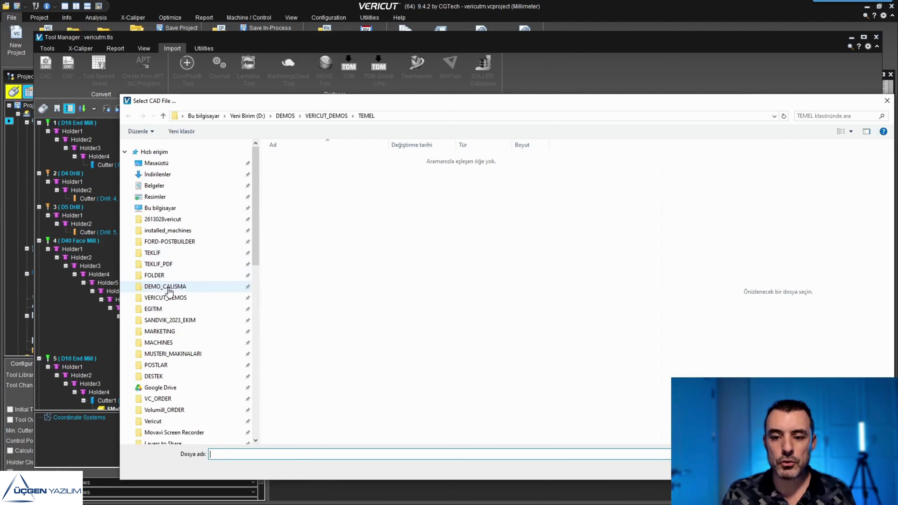
pyautogui.click(176, 317)
pyautogui.scroll(5, 179, 252)
pyautogui.scroll(2, 179, 252)
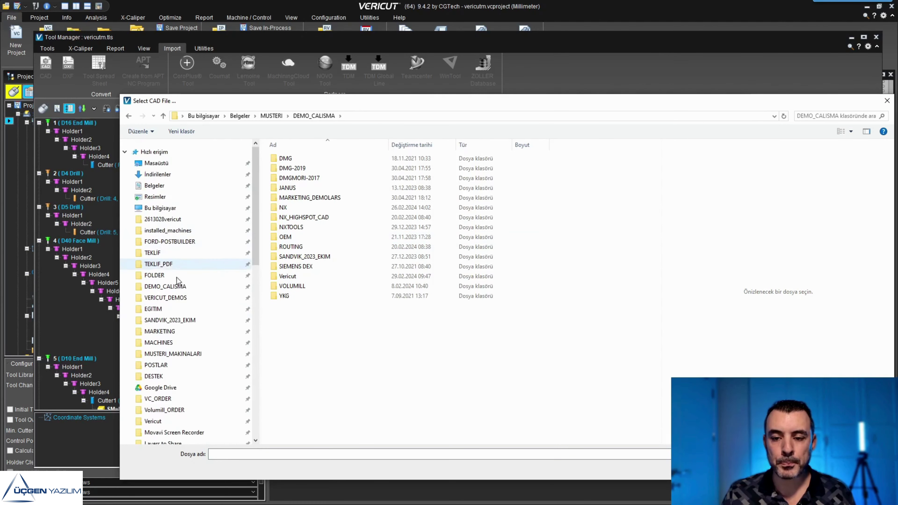
pyautogui.click(177, 298)
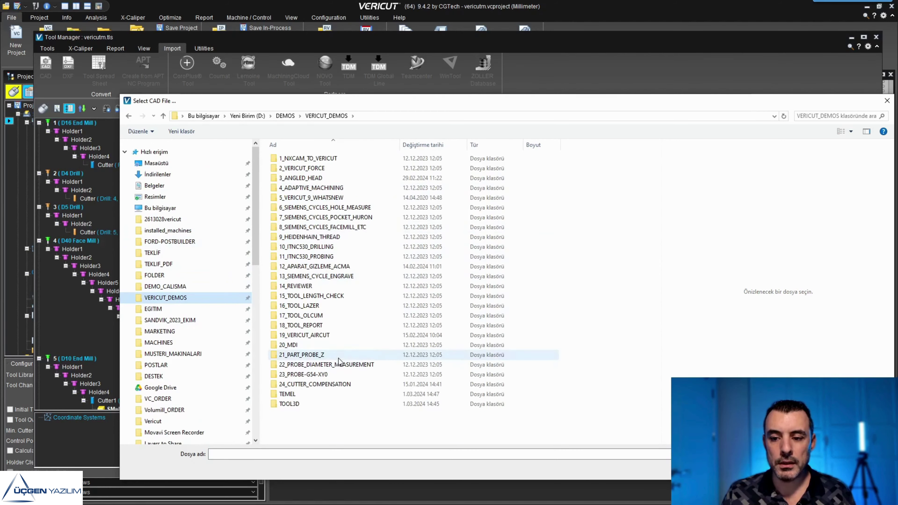
pyautogui.doubleClick(319, 404)
pyautogui.doubleClick(333, 158)
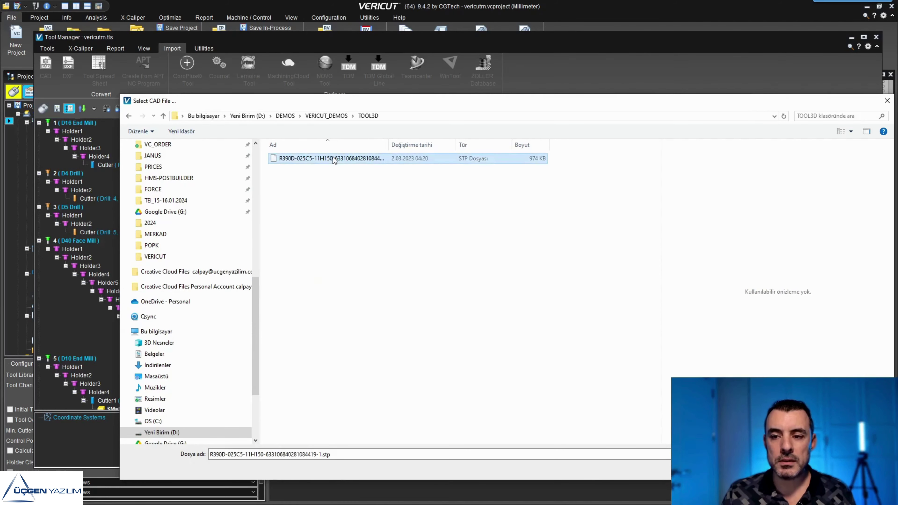
# Load the R390D model and set component 5 (14174) to type Holder.
pyautogui.click(322, 211)
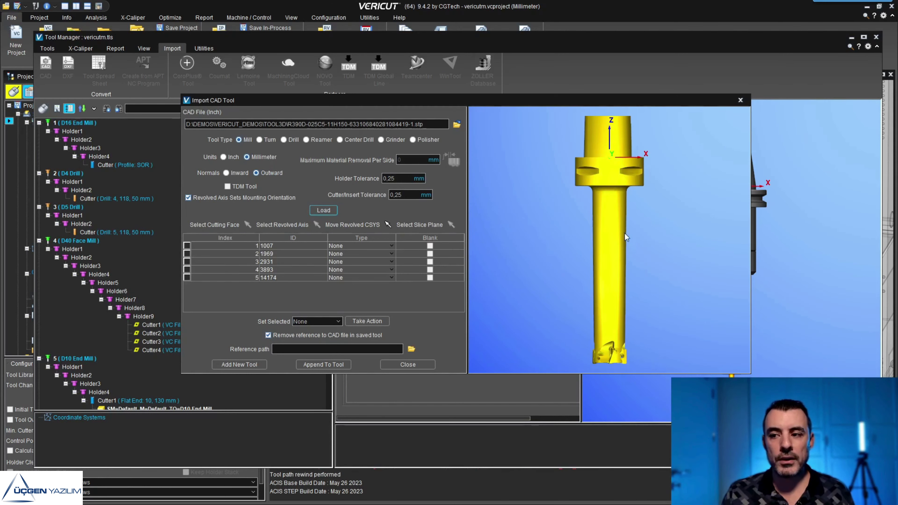
pyautogui.moveTo(541, 232); pyautogui.dragTo(535, 252)
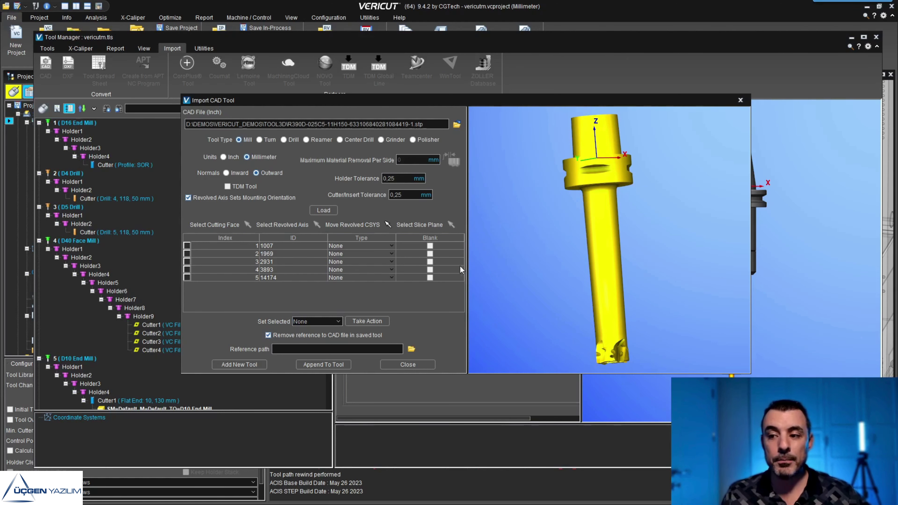
pyautogui.moveTo(561, 245); pyautogui.dragTo(582, 238, button='middle')
pyautogui.click(446, 277)
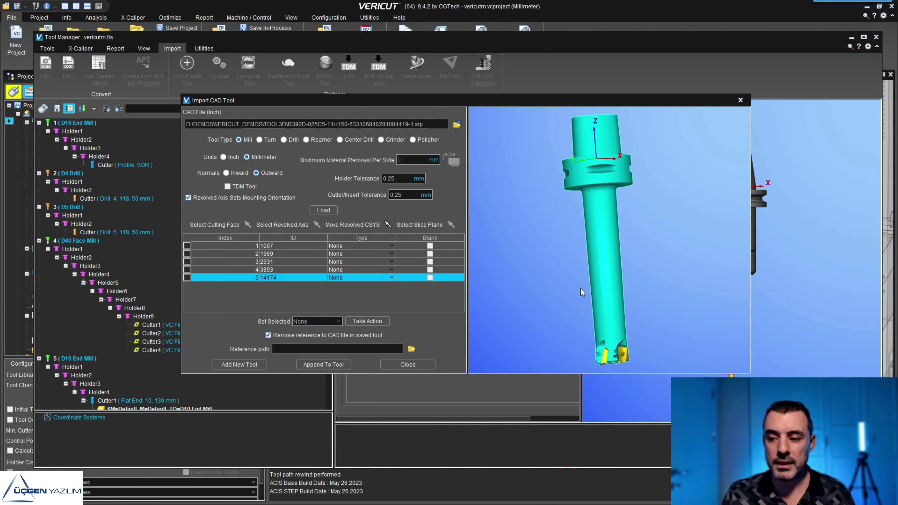
pyautogui.click(350, 277)
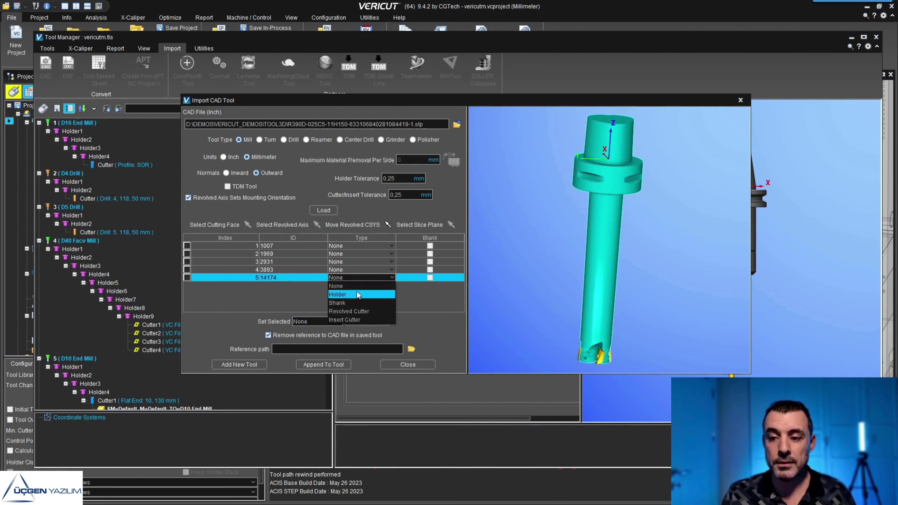
pyautogui.click(357, 296)
# Set component 3 (2931), the insert, to type Insert Cutter.
pyautogui.scroll(3, 591, 347)
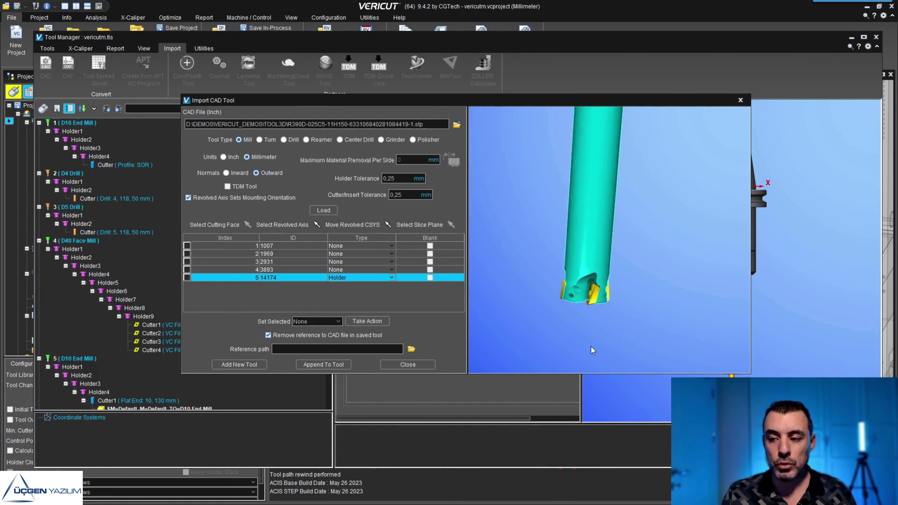
pyautogui.scroll(3, 596, 281)
pyautogui.scroll(2, 603, 260)
pyautogui.click(604, 260)
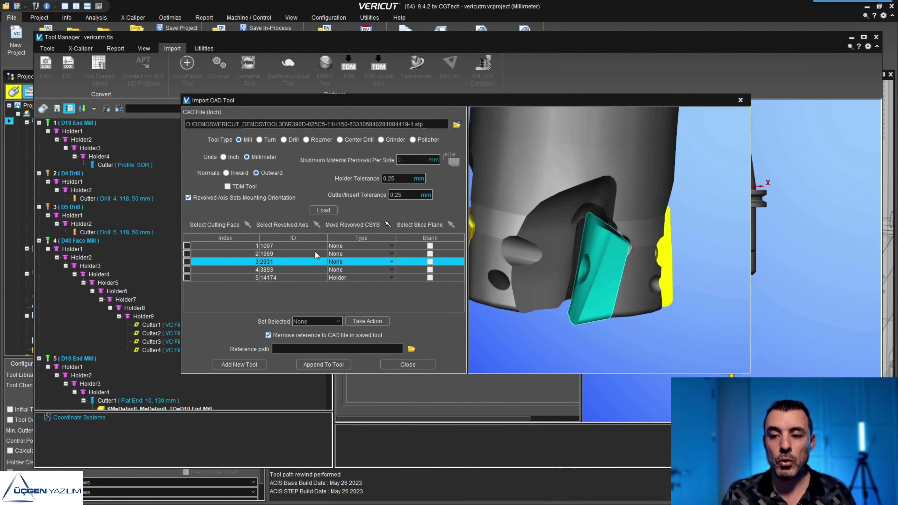
pyautogui.click(353, 261)
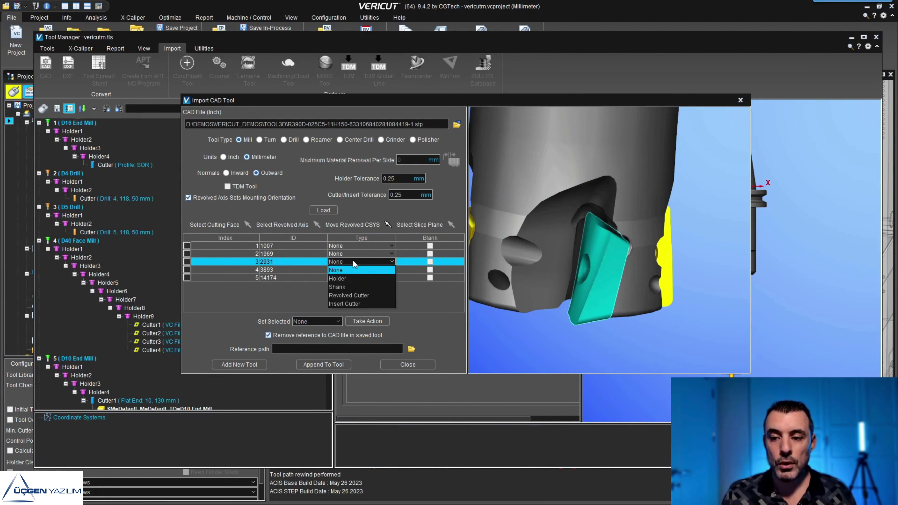
pyautogui.click(364, 306)
pyautogui.scroll(-2, 569, 324)
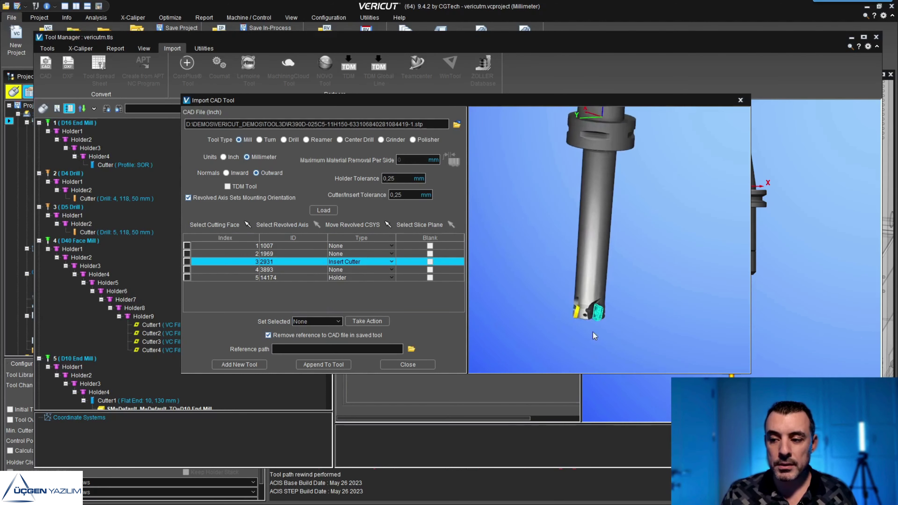
pyautogui.scroll(2, 589, 315)
pyautogui.scroll(3, 583, 293)
pyautogui.scroll(-2, 578, 245)
pyautogui.scroll(2, 579, 258)
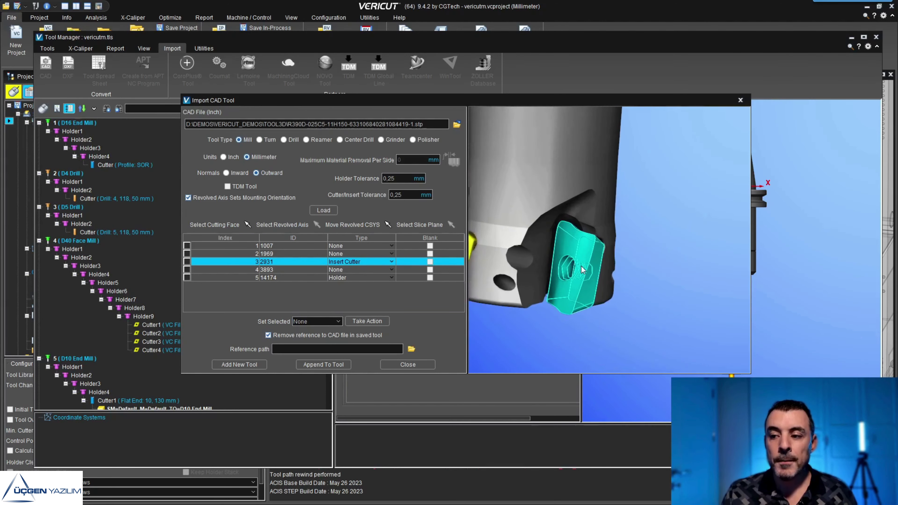
pyautogui.scroll(1, 581, 266)
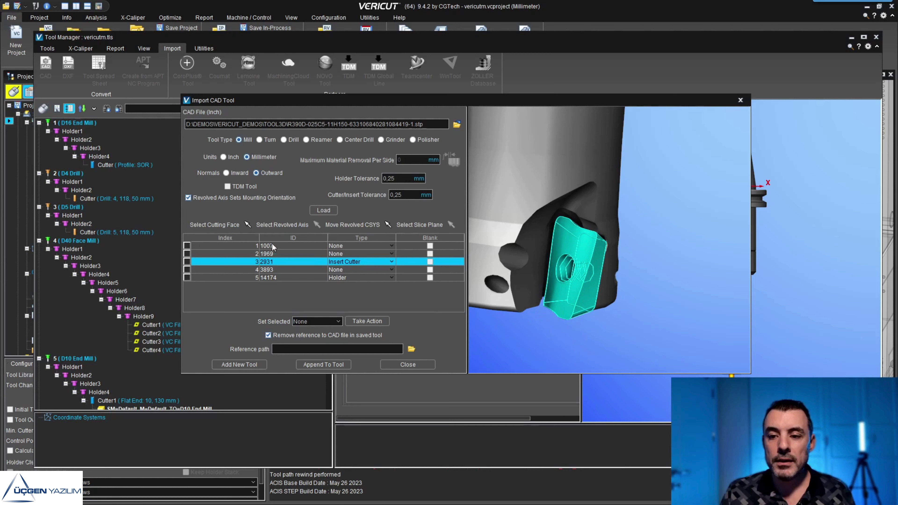
# Pick the insert's cutting face, then add the R390D cutter as new tool 14.
pyautogui.click(246, 226)
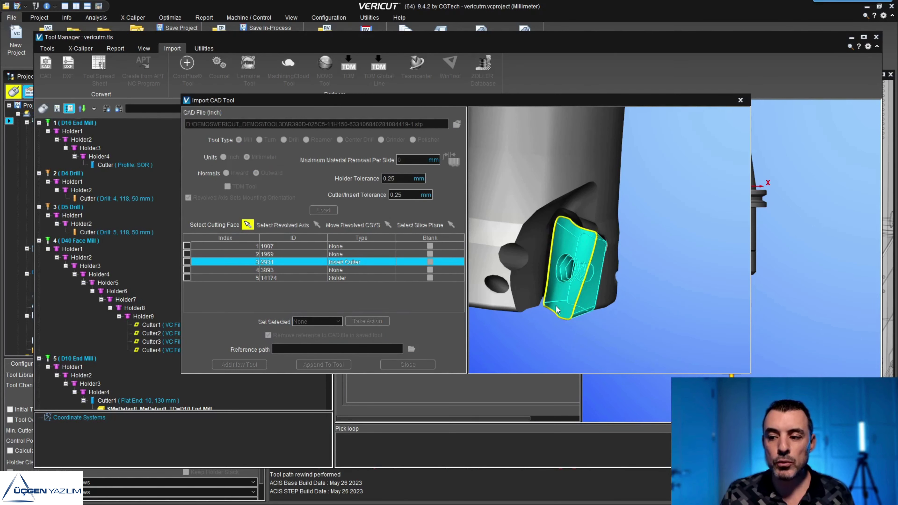
pyautogui.click(534, 302)
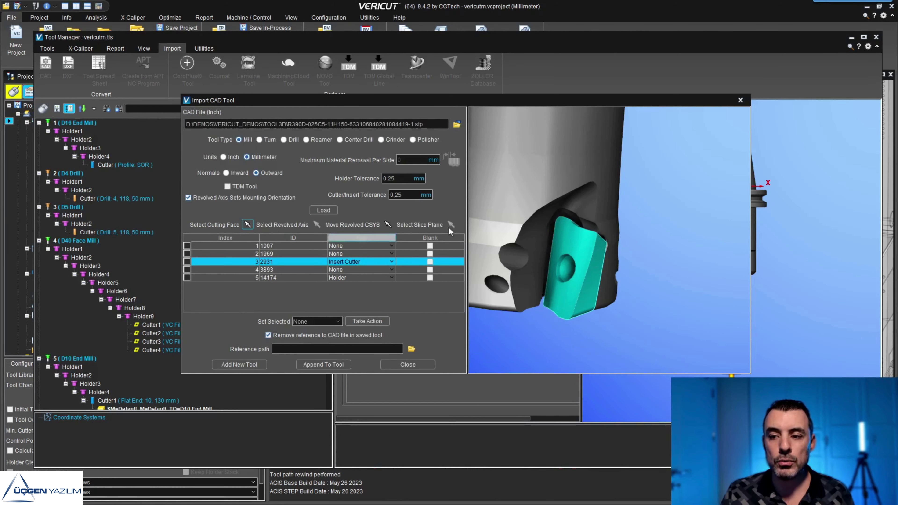
pyautogui.scroll(-2, 615, 262)
pyautogui.scroll(-2, 566, 310)
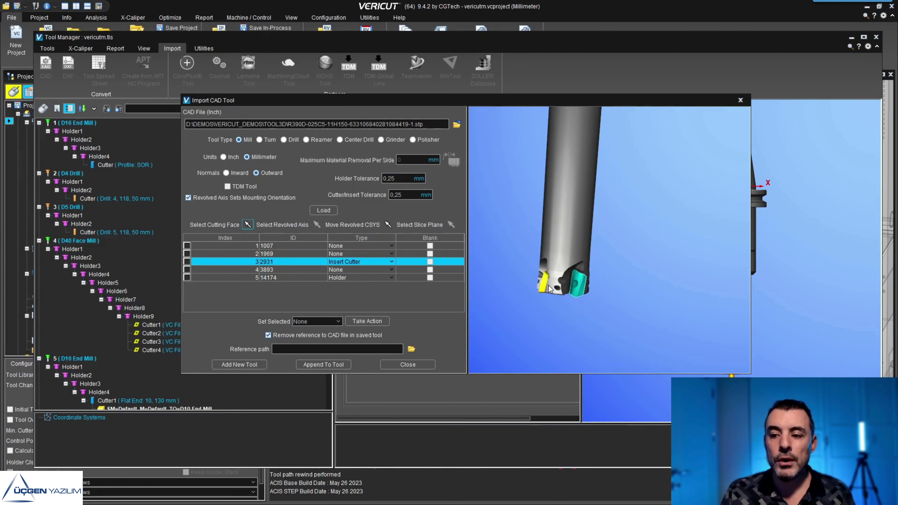
pyautogui.moveTo(599, 304)
pyautogui.mouseDown(button='middle')
pyautogui.moveTo(629, 127)
pyautogui.moveTo(642, 239)
pyautogui.moveTo(662, 314)
pyautogui.moveTo(675, 276)
pyautogui.moveTo(641, 299)
pyautogui.moveTo(635, 334)
pyautogui.mouseUp(button='middle')
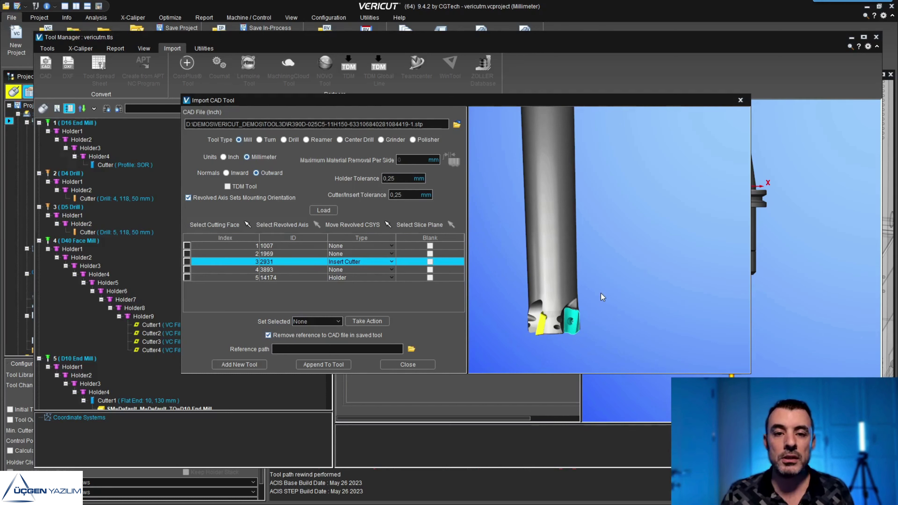
pyautogui.moveTo(548, 266); pyautogui.dragTo(570, 354, button='middle')
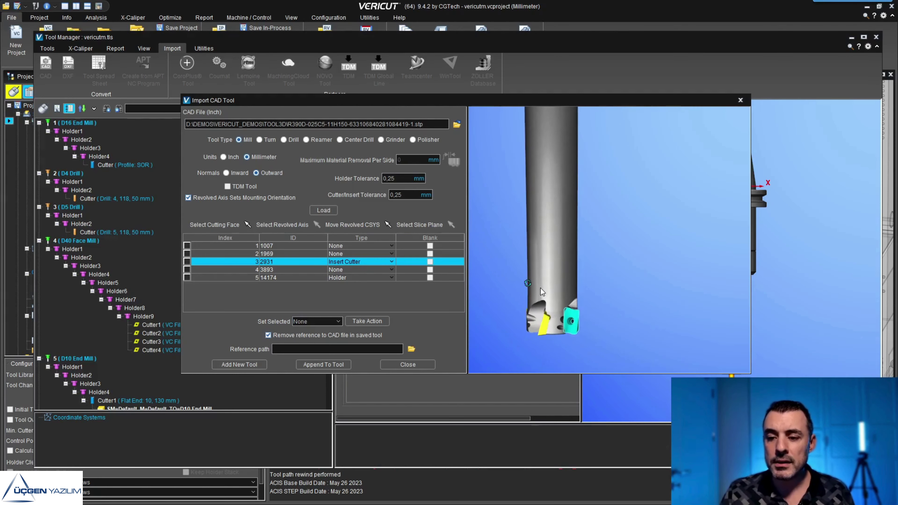
pyautogui.click(251, 365)
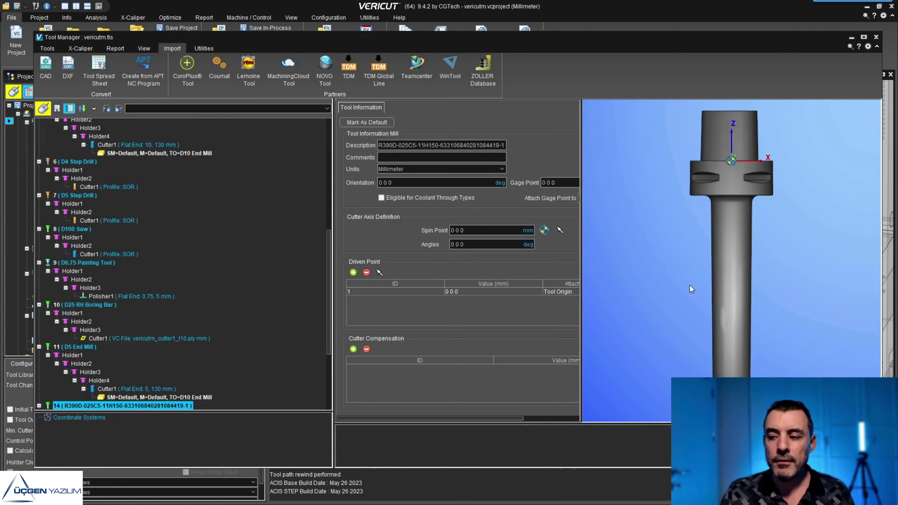
# Snap tool 14 to a front view and display it as a revolved profile.
pyautogui.moveTo(692, 289); pyautogui.dragTo(703, 293, button='middle')
pyautogui.rightClick(774, 285)
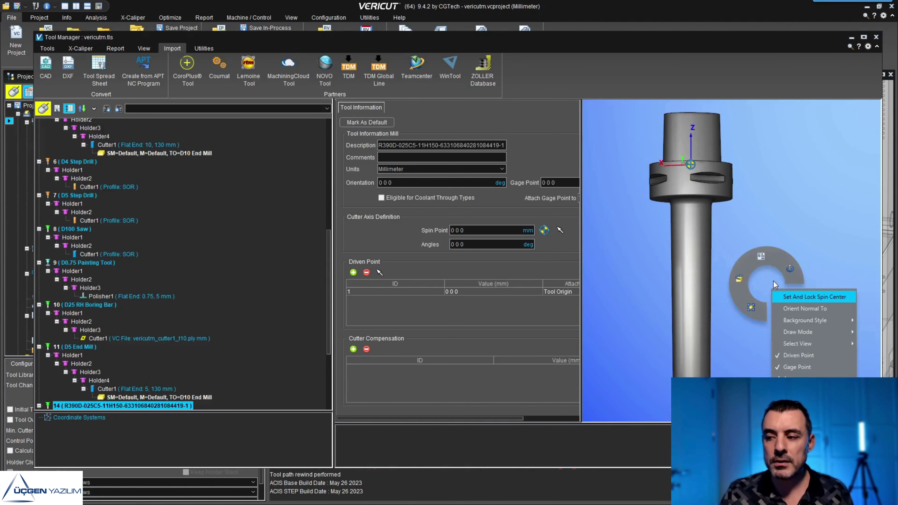
pyautogui.click(762, 255)
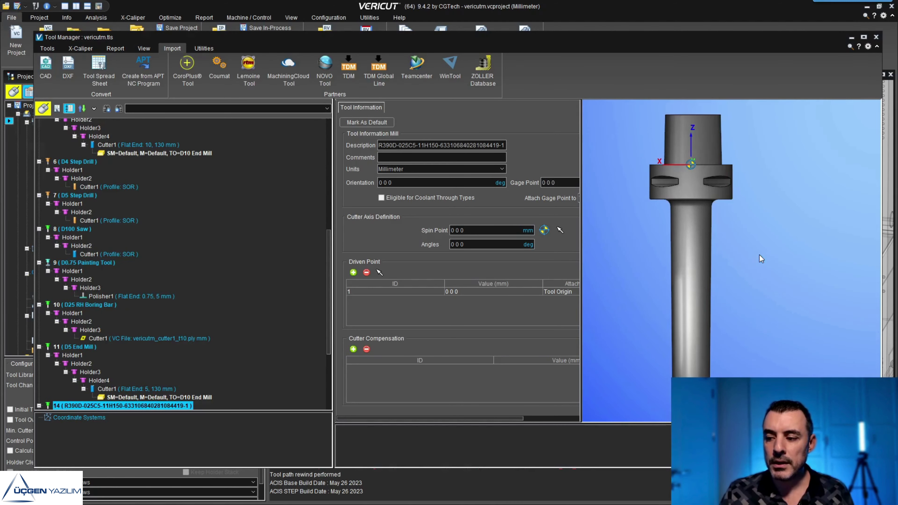
pyautogui.rightClick(744, 231)
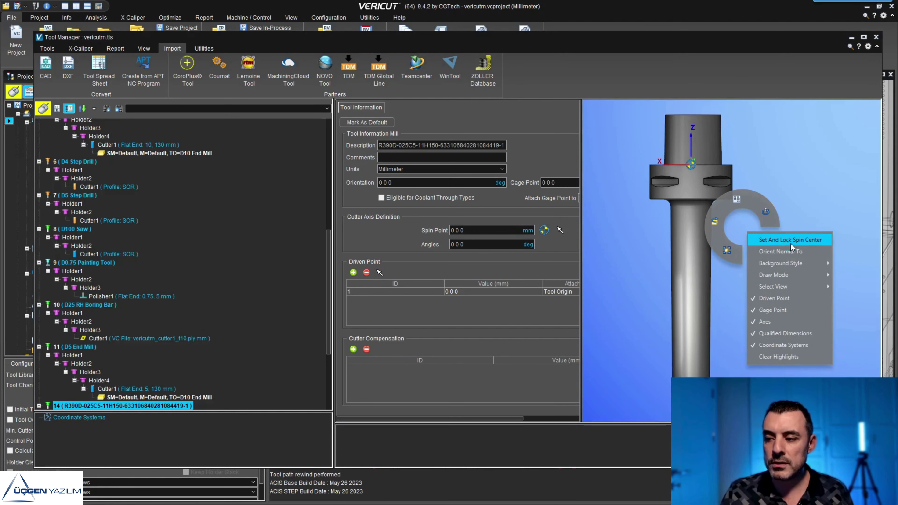
pyautogui.click(765, 217)
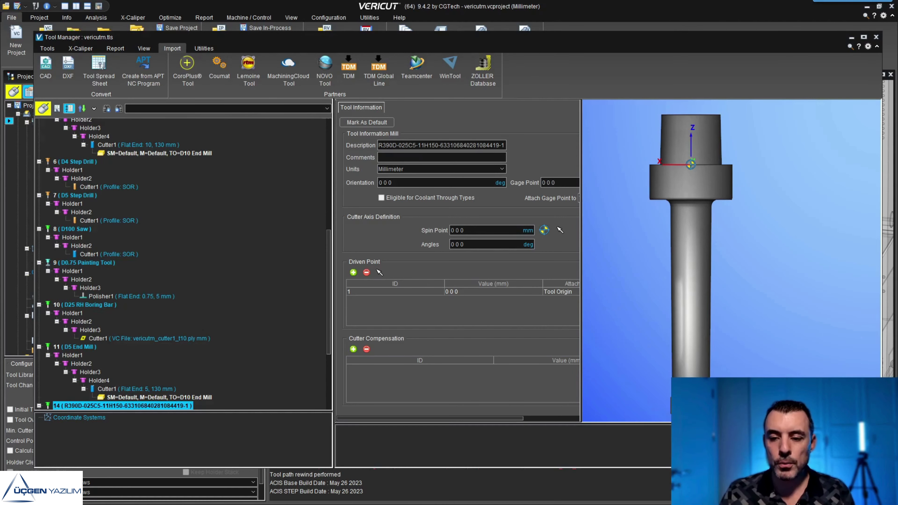
# Orbit and zoom around tool 14 to inspect its top and cutter tip.
pyautogui.press('alt')
pyautogui.moveTo(652, 259)
pyautogui.mouseDown()
pyautogui.moveTo(649, 293)
pyautogui.moveTo(738, 233)
pyautogui.mouseUp()
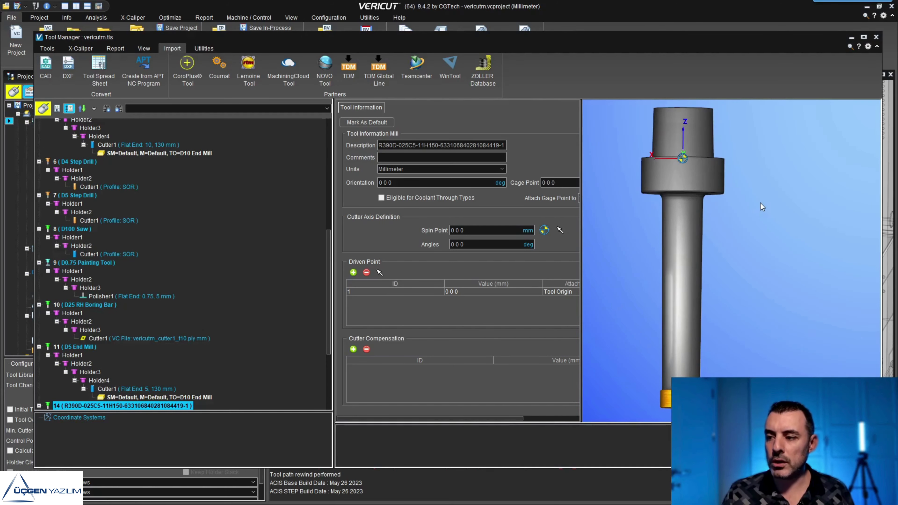
pyautogui.moveTo(751, 267)
pyautogui.mouseDown()
pyautogui.moveTo(706, 223)
pyautogui.moveTo(668, 317)
pyautogui.mouseUp()
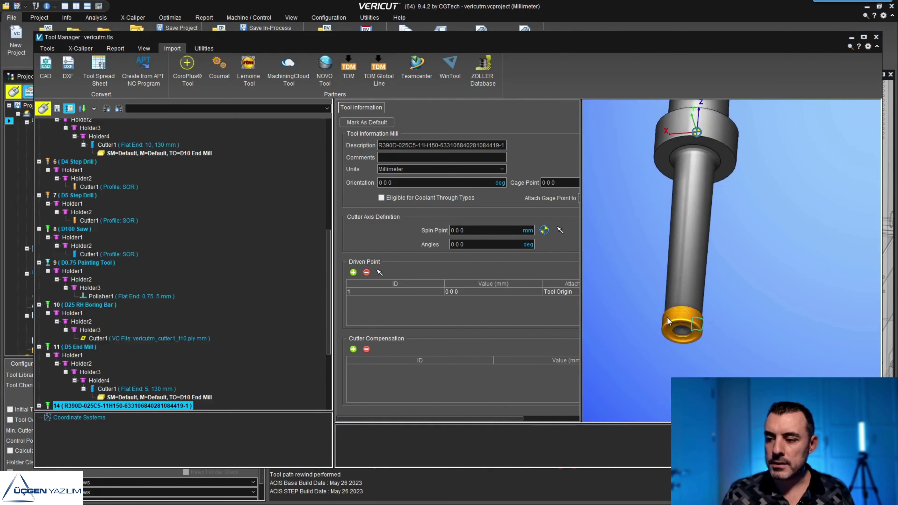
pyautogui.scroll(3, 687, 329)
pyautogui.scroll(3, 663, 325)
pyautogui.scroll(-5, 662, 325)
pyautogui.rightClick(719, 213)
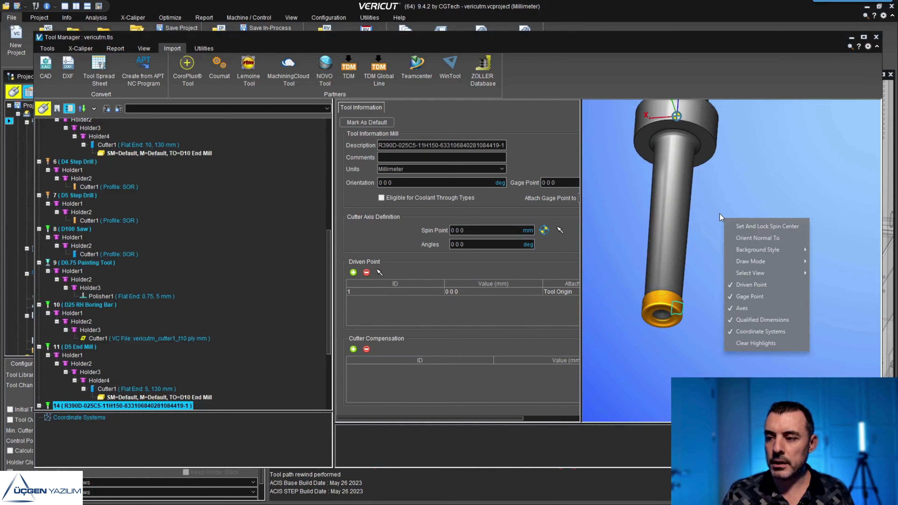
pyautogui.moveTo(738, 198)
pyautogui.mouseDown()
pyautogui.moveTo(714, 252)
pyautogui.moveTo(654, 335)
pyautogui.mouseUp()
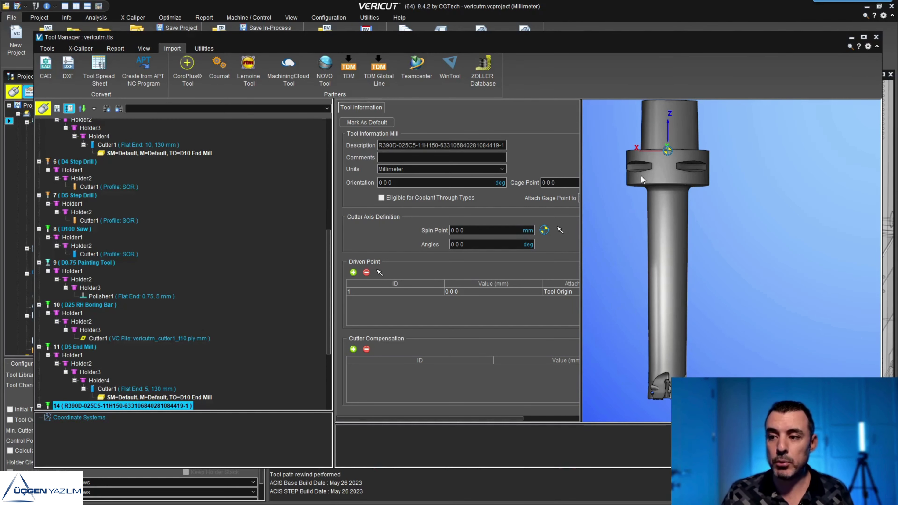
# Auto-set tool 14's driven point to 0 0 -149.975372 from the Tools tab.
pyautogui.click(47, 48)
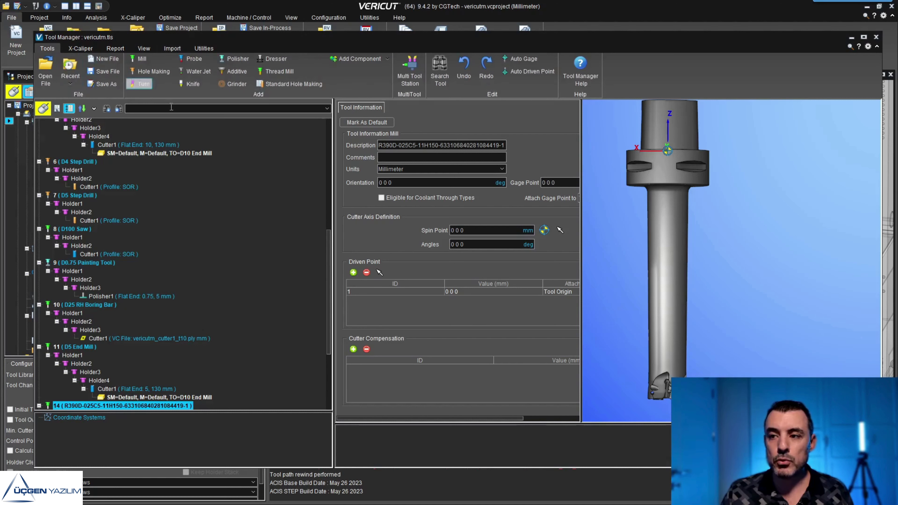
pyautogui.scroll(2, 681, 158)
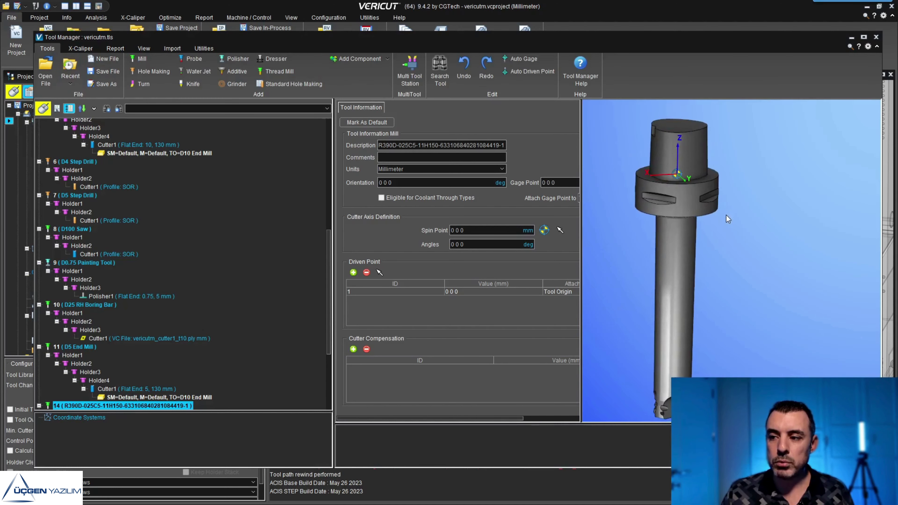
pyautogui.scroll(5, 726, 215)
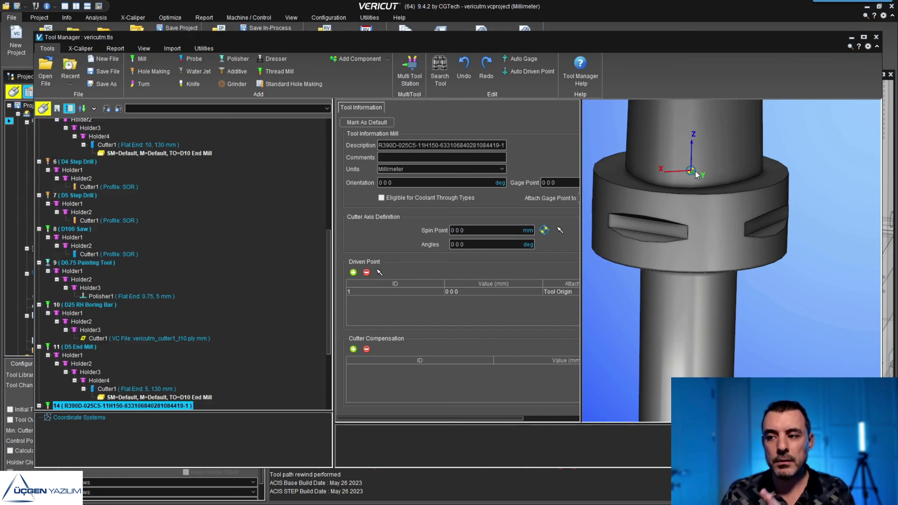
pyautogui.scroll(-3, 672, 167)
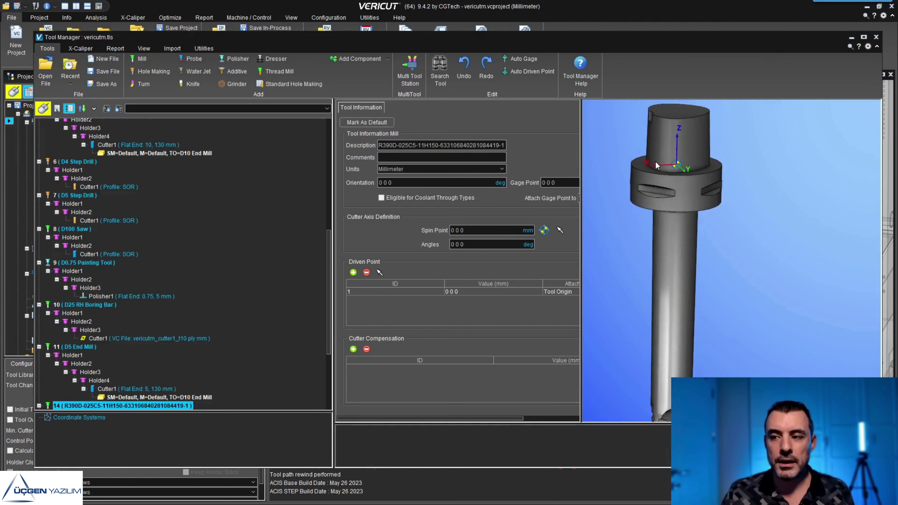
pyautogui.scroll(-2, 655, 161)
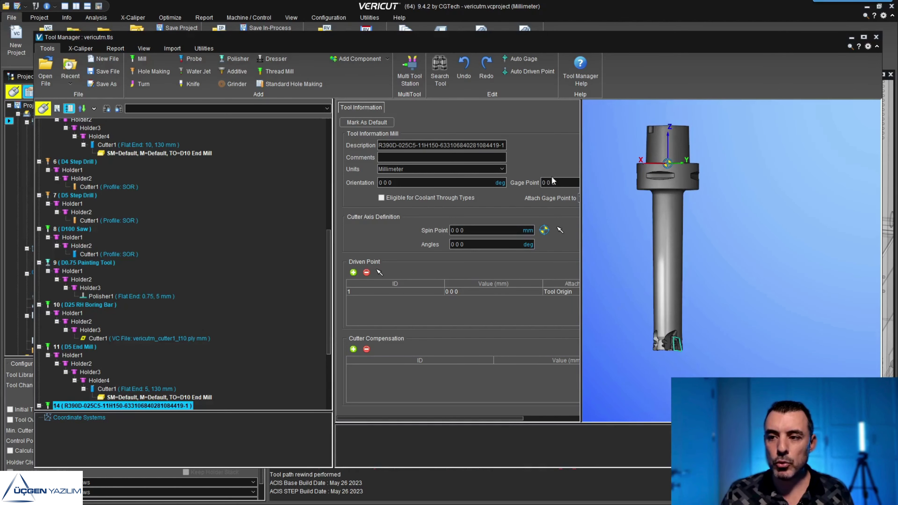
pyautogui.click(534, 74)
# Zoom in on the cutter tip to check the new driven point marker.
pyautogui.rightClick(746, 203)
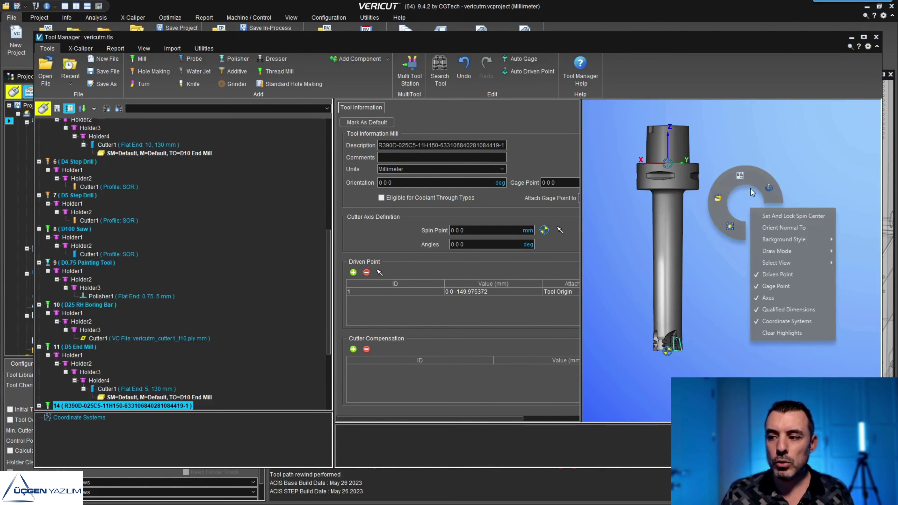
pyautogui.click(737, 188)
pyautogui.scroll(3, 665, 354)
pyautogui.scroll(2, 703, 334)
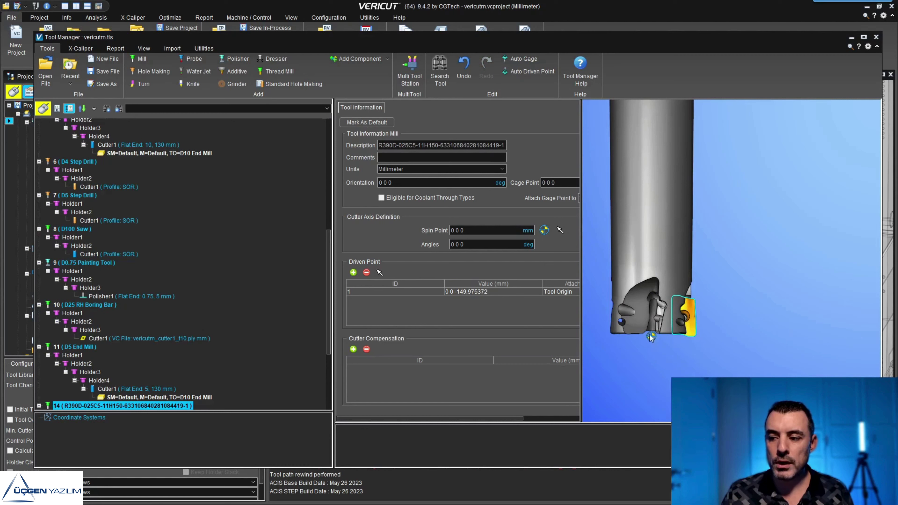
pyautogui.scroll(-2, 650, 334)
pyautogui.scroll(-2, 661, 360)
pyautogui.scroll(-2, 674, 362)
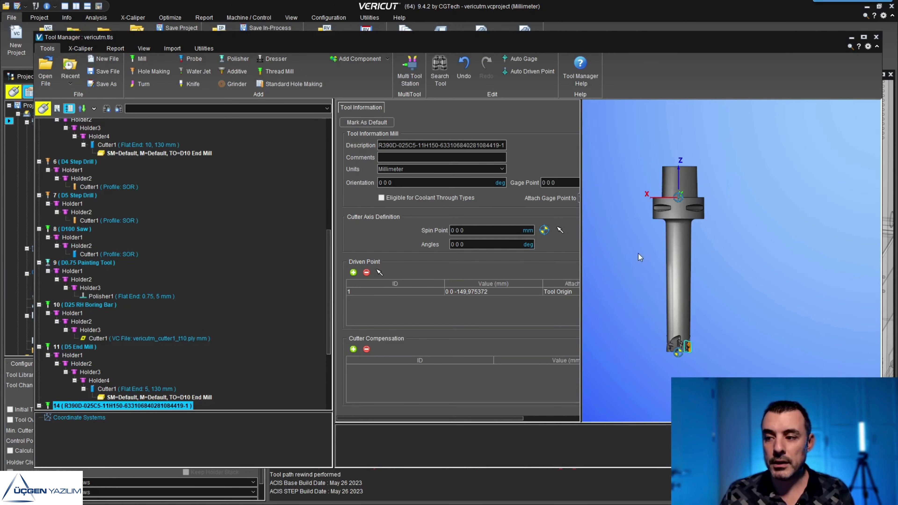
pyautogui.scroll(2, 654, 305)
pyautogui.scroll(-2, 655, 301)
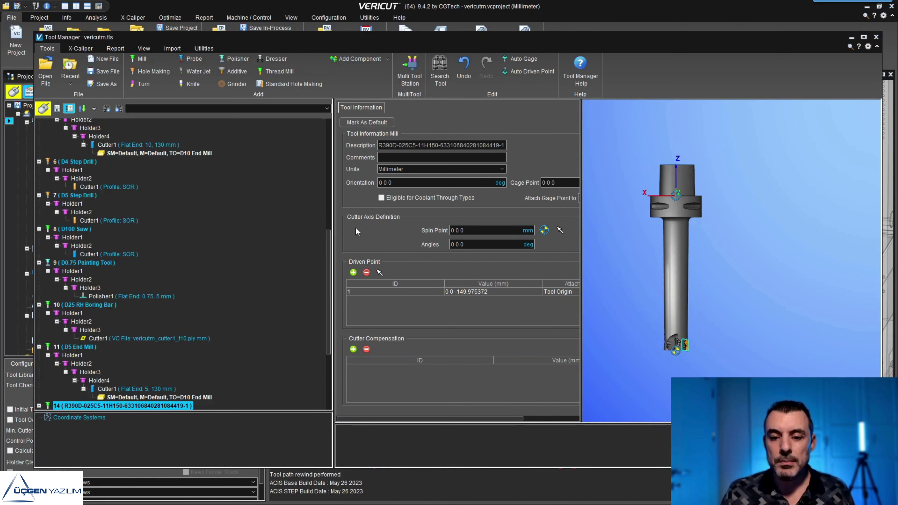
# Collapse tools 1–7 in the tree, revealing tool 14's Holder_14174_4 and Cutter_2931_2.
pyautogui.scroll(5, 95, 193)
pyautogui.scroll(5, 96, 193)
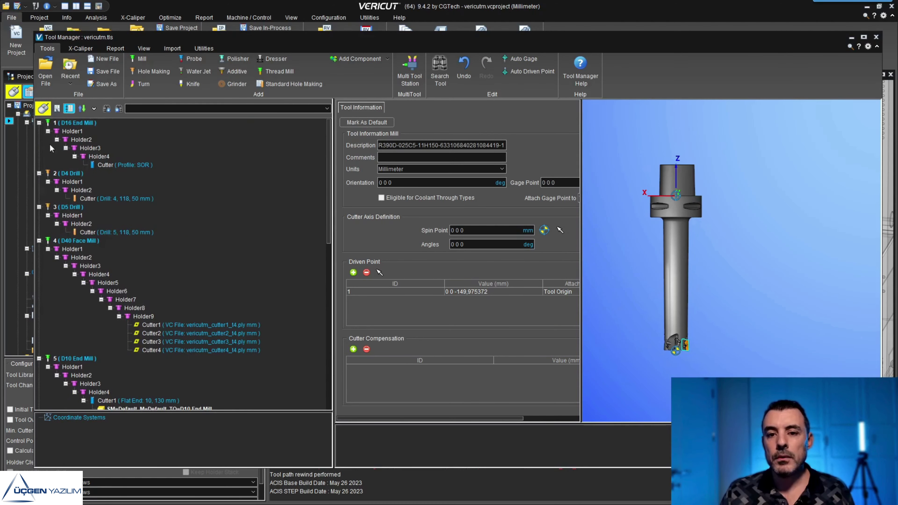
pyautogui.click(39, 123)
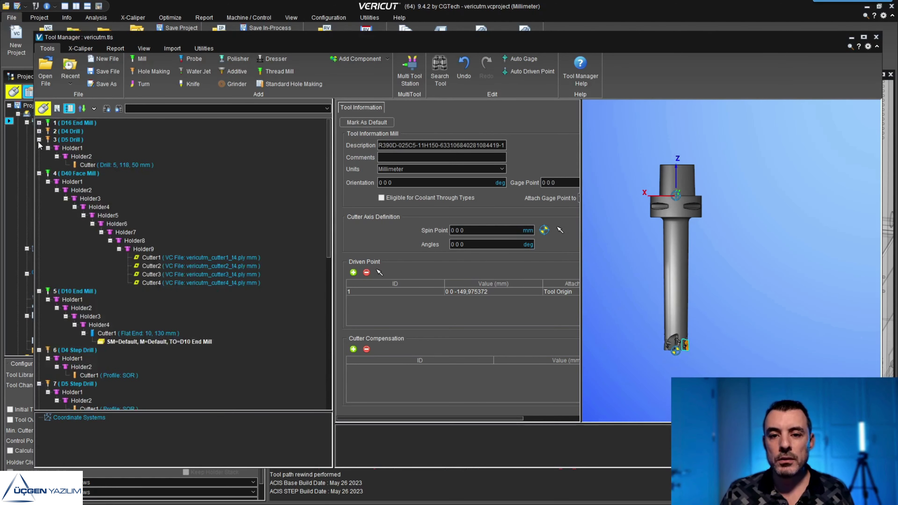
pyautogui.click(38, 140)
pyautogui.click(39, 156)
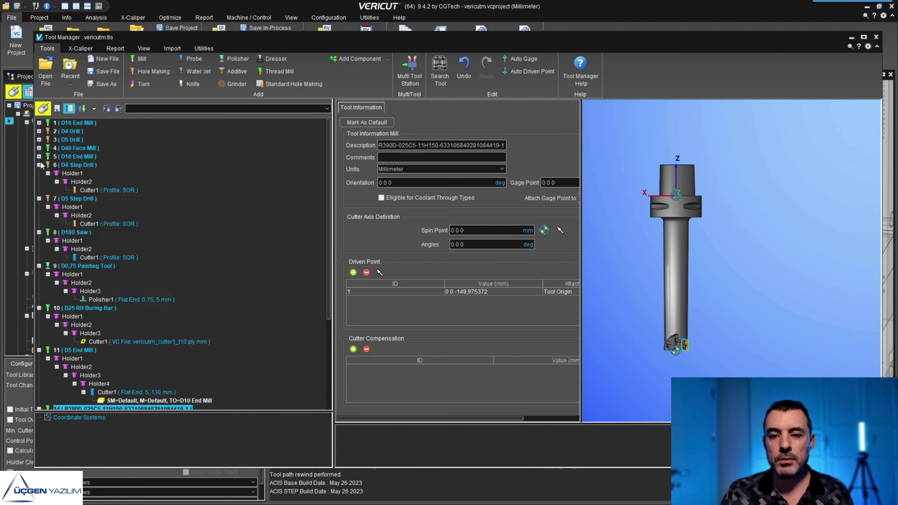
pyautogui.click(39, 173)
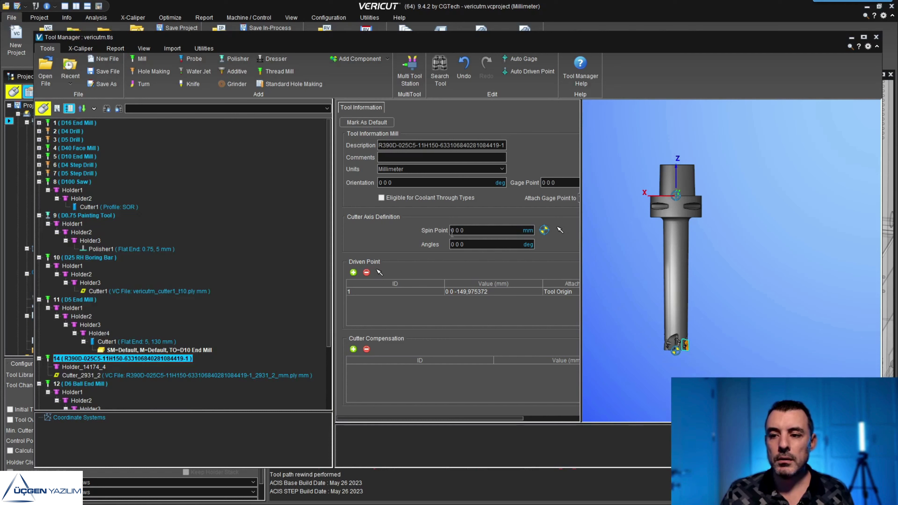
pyautogui.scroll(-3, 140, 238)
pyautogui.scroll(3, 139, 238)
pyautogui.scroll(-1, 163, 227)
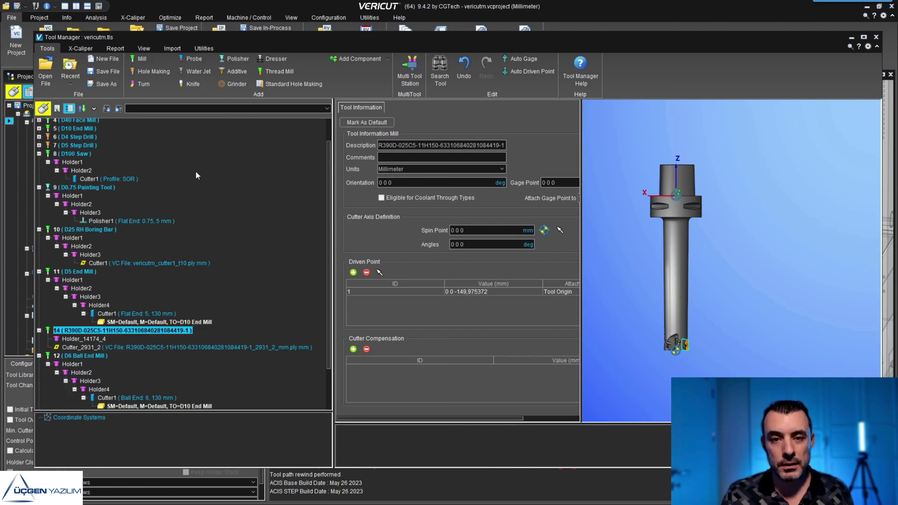
# Turn on Annotate Tool from the X-Caliper tab with tool 14 selected.
pyautogui.click(180, 49)
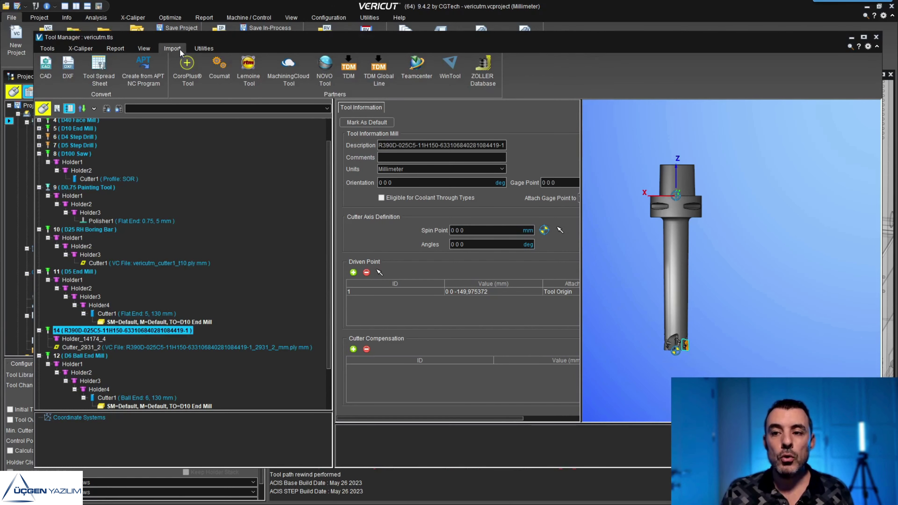
pyautogui.click(73, 48)
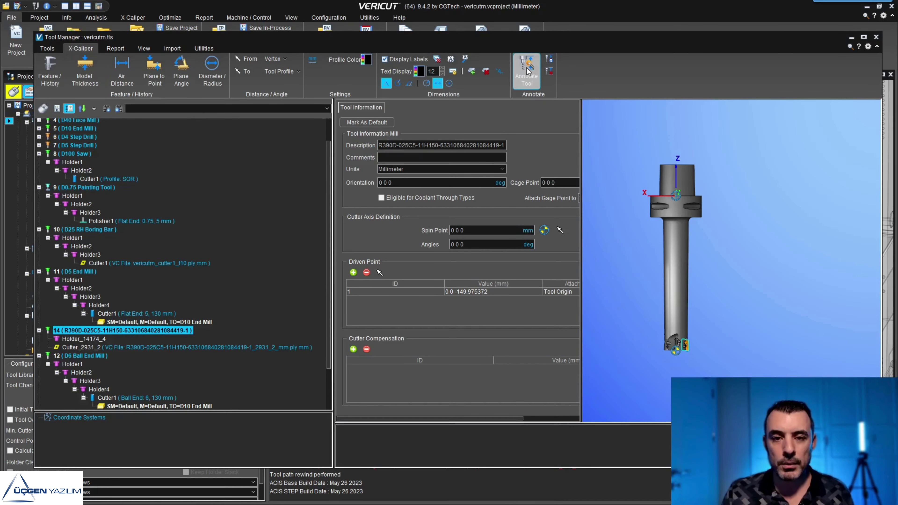
pyautogui.scroll(1, 176, 248)
pyautogui.scroll(1, 353, 88)
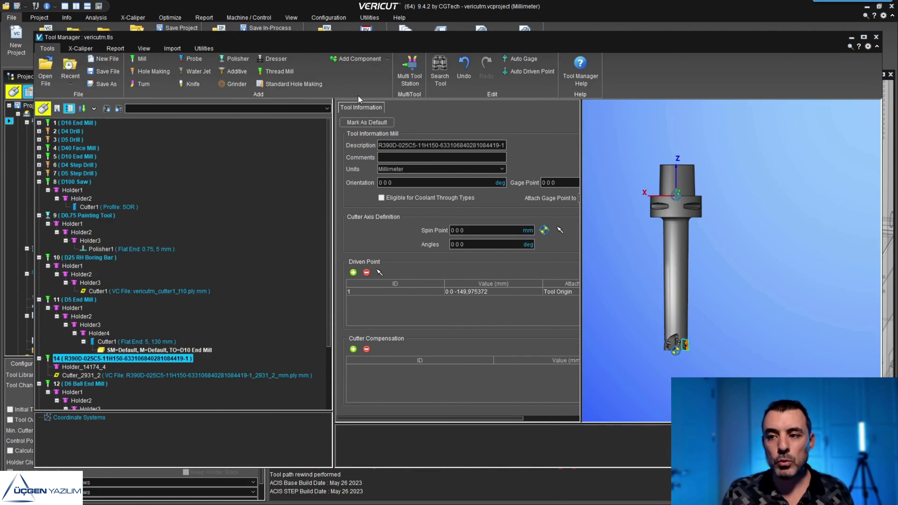
pyautogui.scroll(-2, 90, 49)
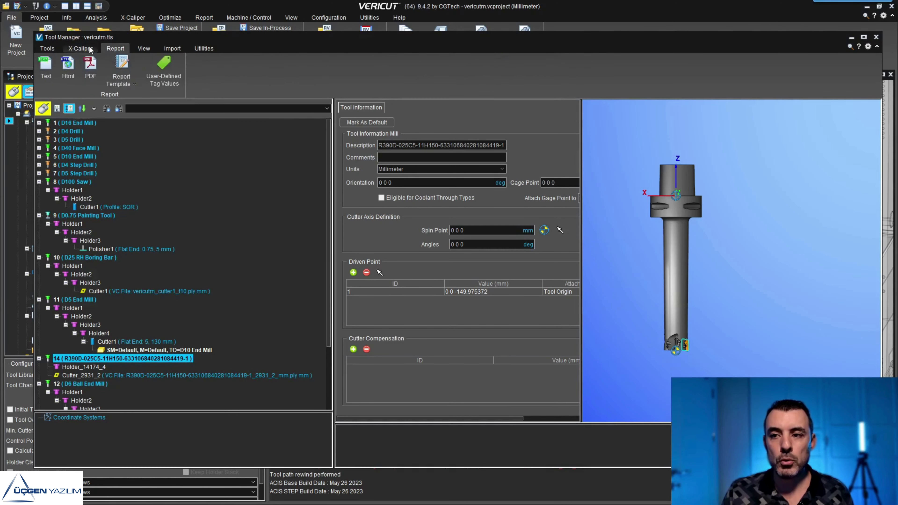
pyautogui.click(90, 49)
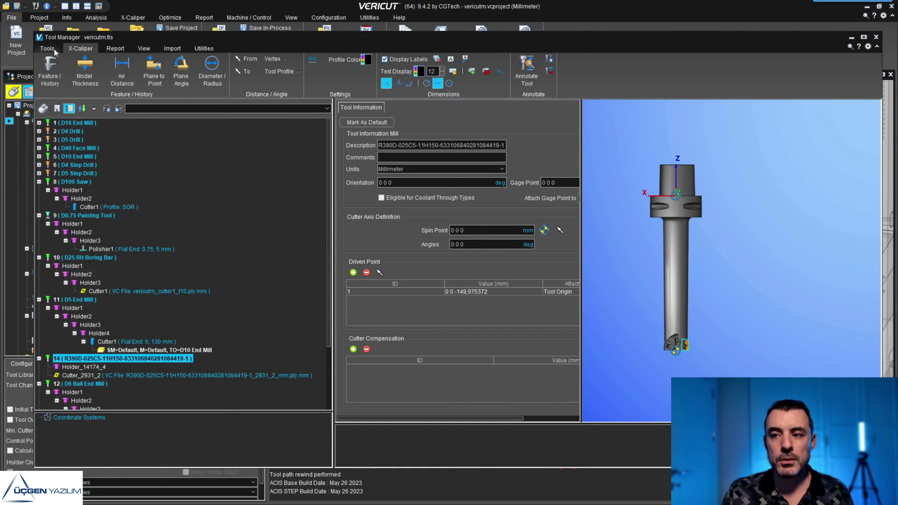
pyautogui.click(522, 73)
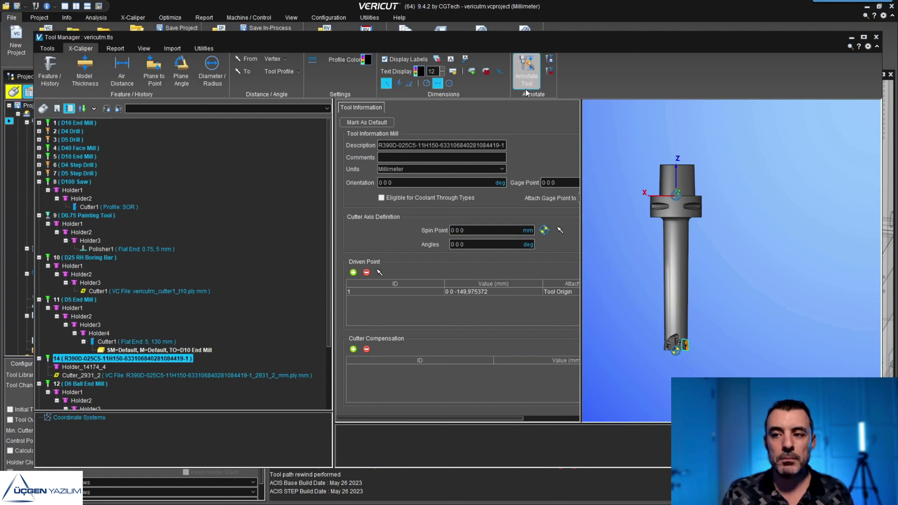
# Show dimension annotations on tool 14, the D16 End Mill, D4 Drill, D5 Drill and D4 Step Drill.
pyautogui.click(531, 75)
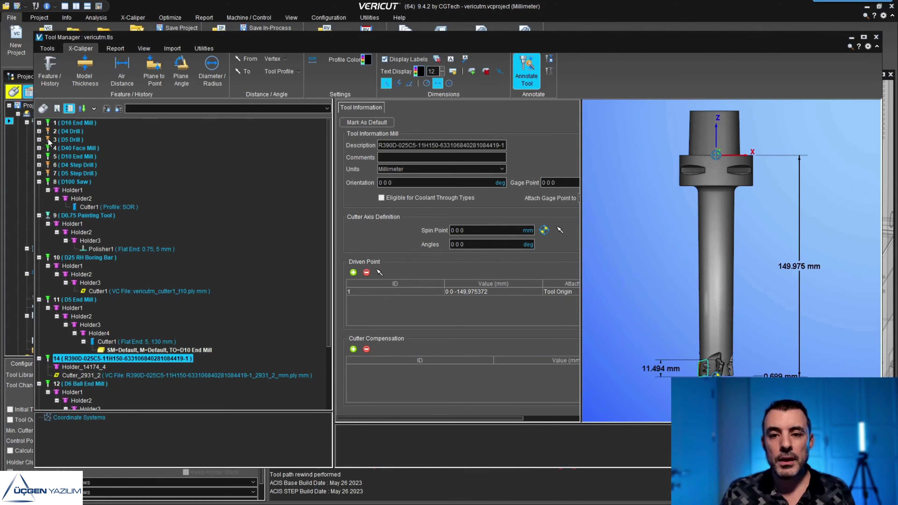
pyautogui.click(69, 122)
pyautogui.click(69, 131)
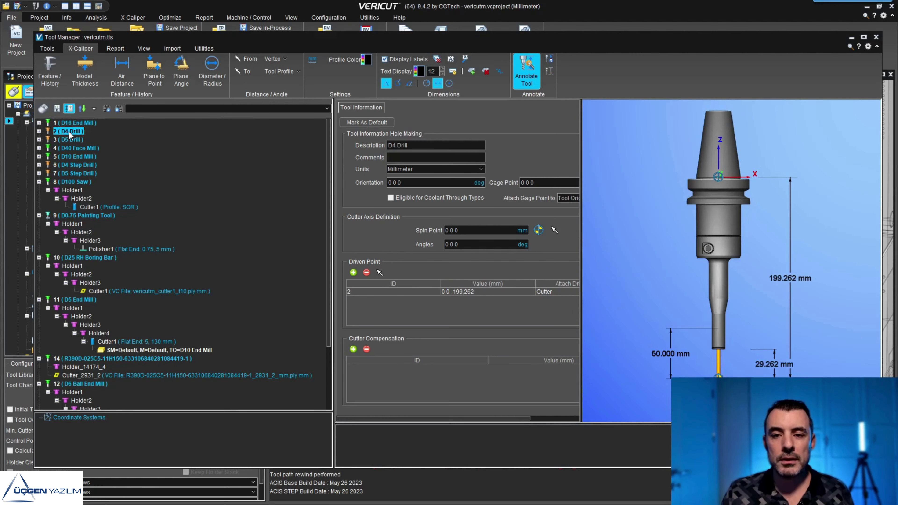
pyautogui.click(69, 141)
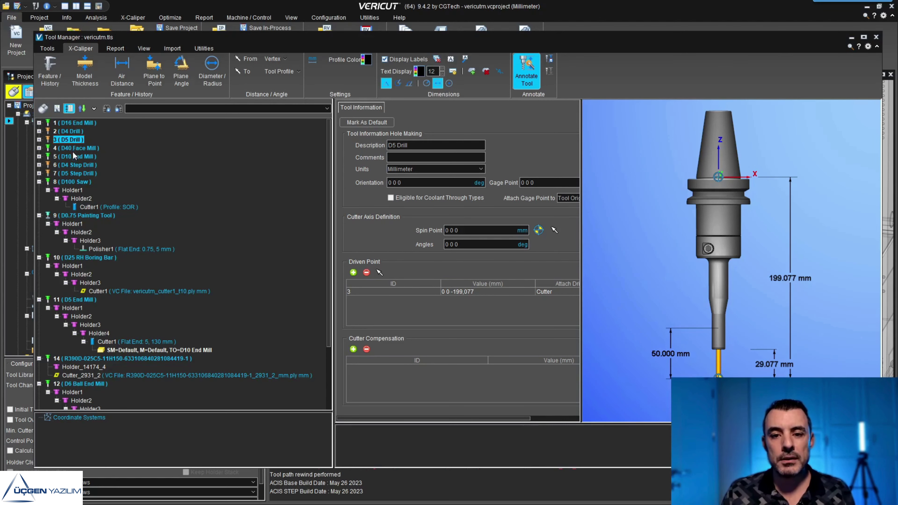
pyautogui.click(72, 158)
pyautogui.click(72, 164)
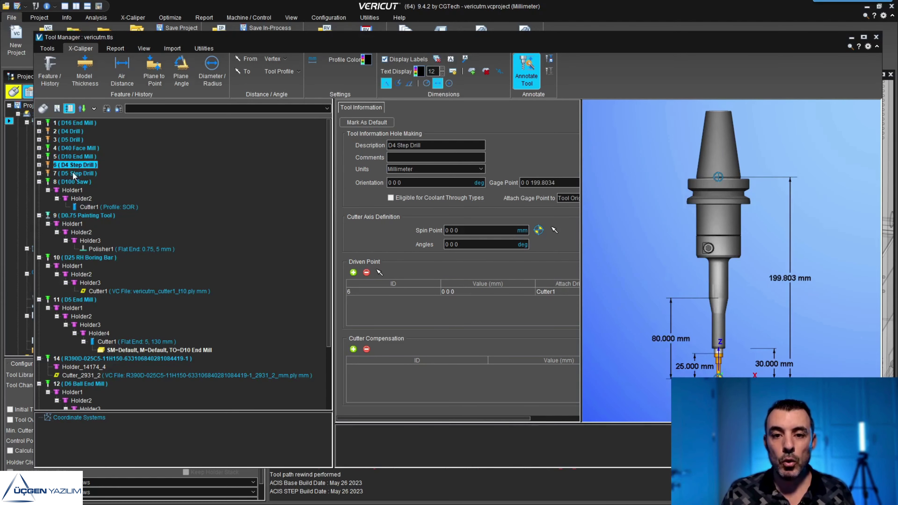
# Show annotated views of the painting tool, boring bar, D5 End Mill, tool 14, D100 Saw and D10 End Mill.
pyautogui.click(73, 216)
pyautogui.click(72, 259)
pyautogui.click(70, 300)
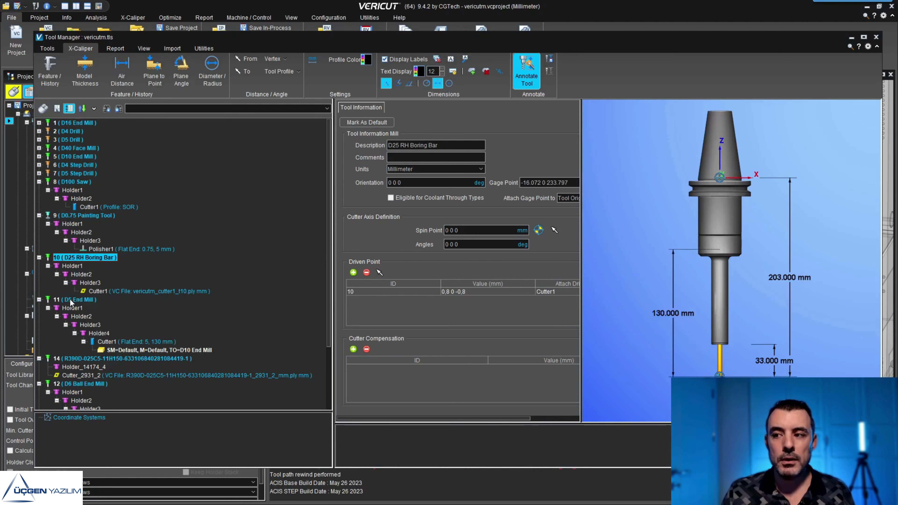
pyautogui.click(81, 359)
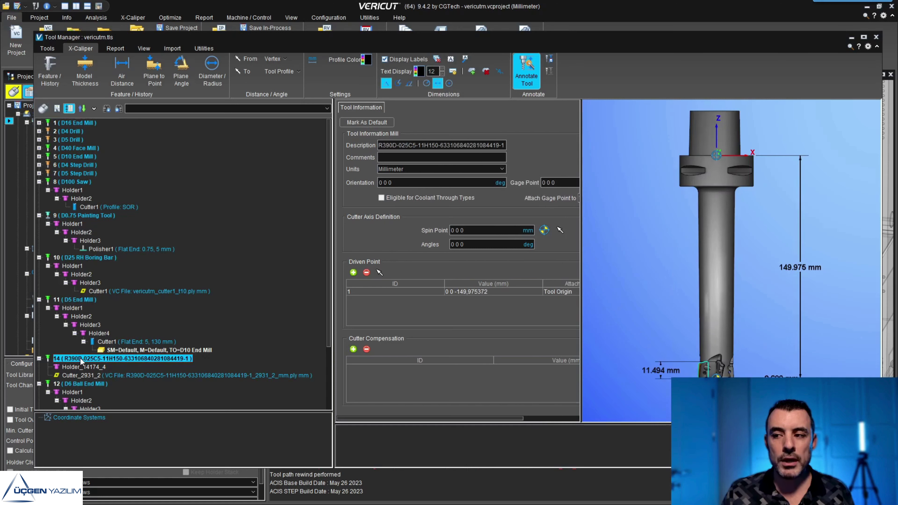
pyautogui.click(75, 184)
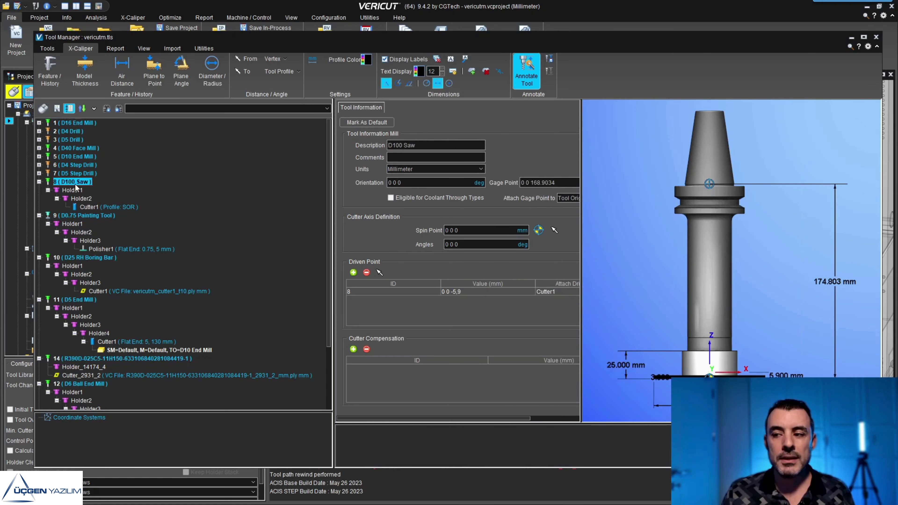
pyautogui.click(77, 157)
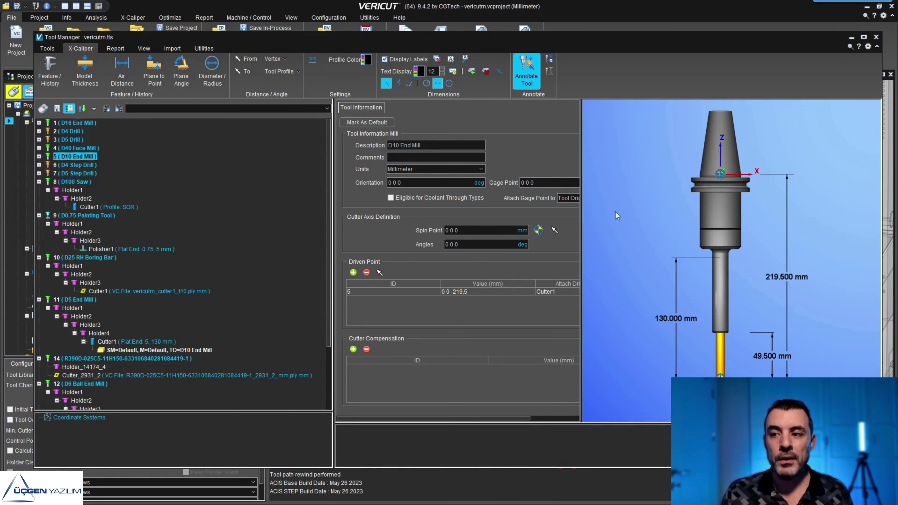
pyautogui.click(146, 50)
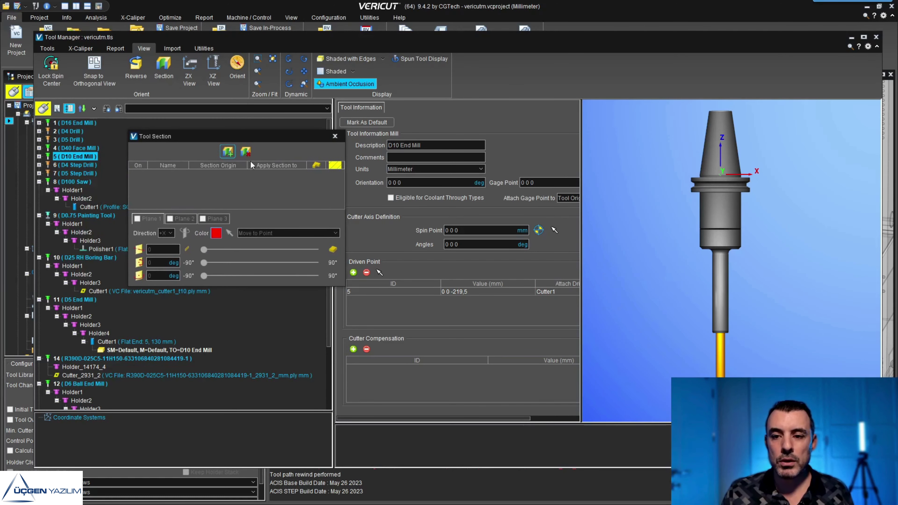
# Add cross-sections to tool 5's holder and the D5 Step Drill's holder.
pyautogui.click(228, 151)
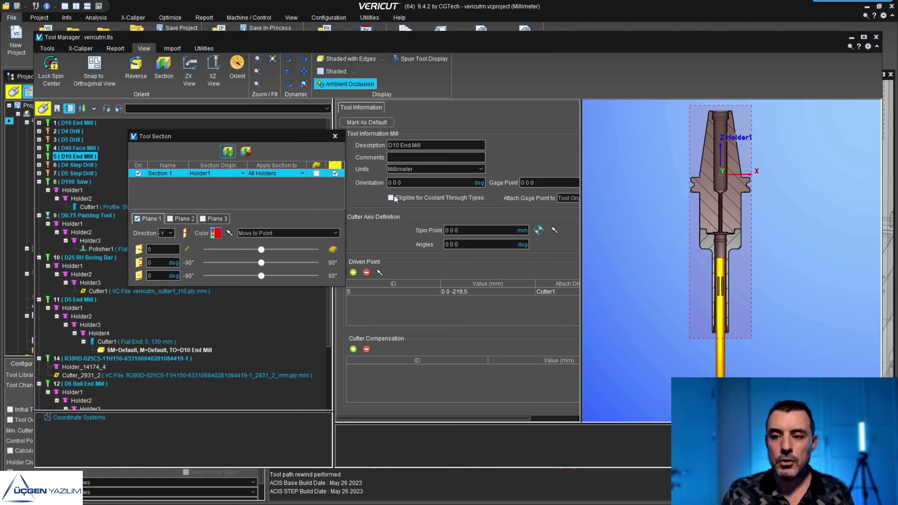
pyautogui.click(335, 136)
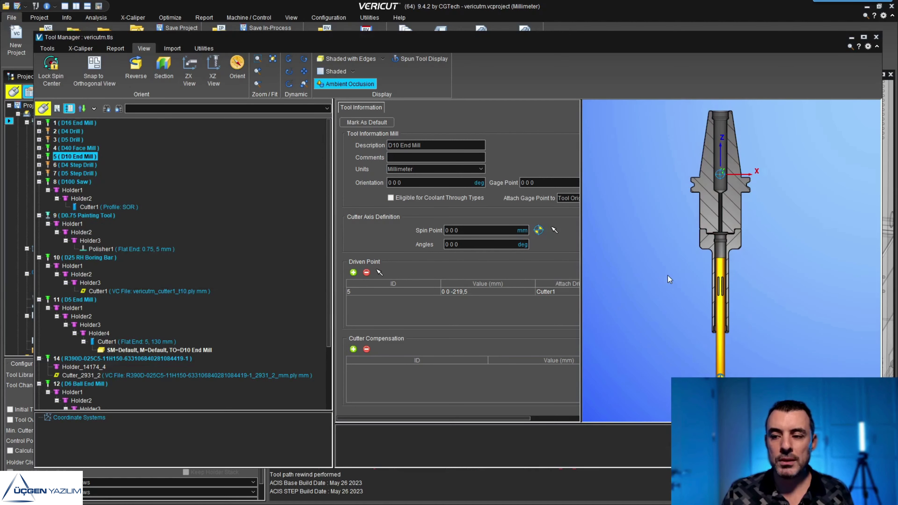
pyautogui.click(89, 174)
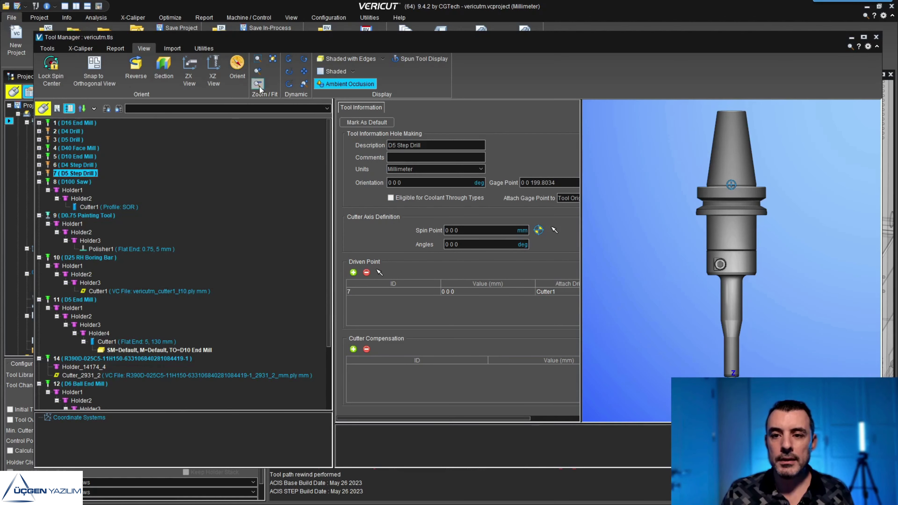
pyautogui.click(169, 75)
pyautogui.click(228, 151)
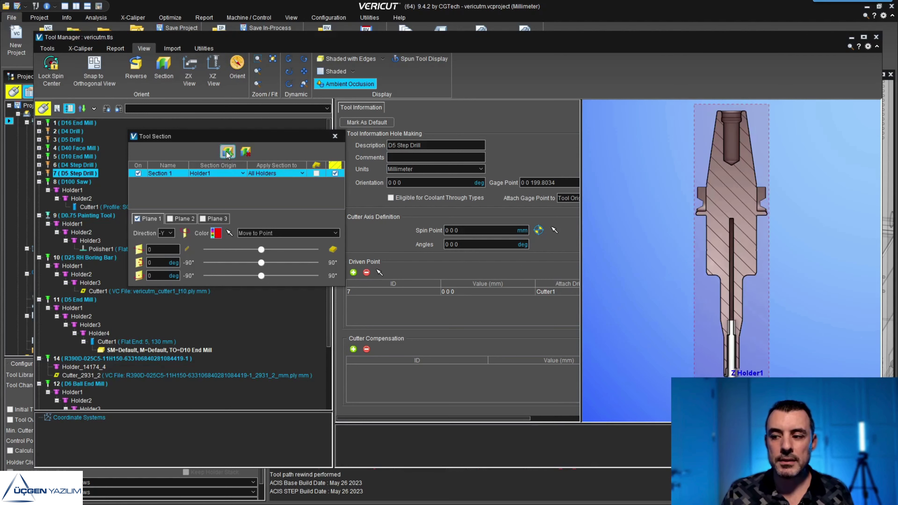
pyautogui.click(335, 136)
# Section the D4 Drill's holder, showing its 199.262, 50.000 and 29.262 mm dimensions.
pyautogui.click(65, 131)
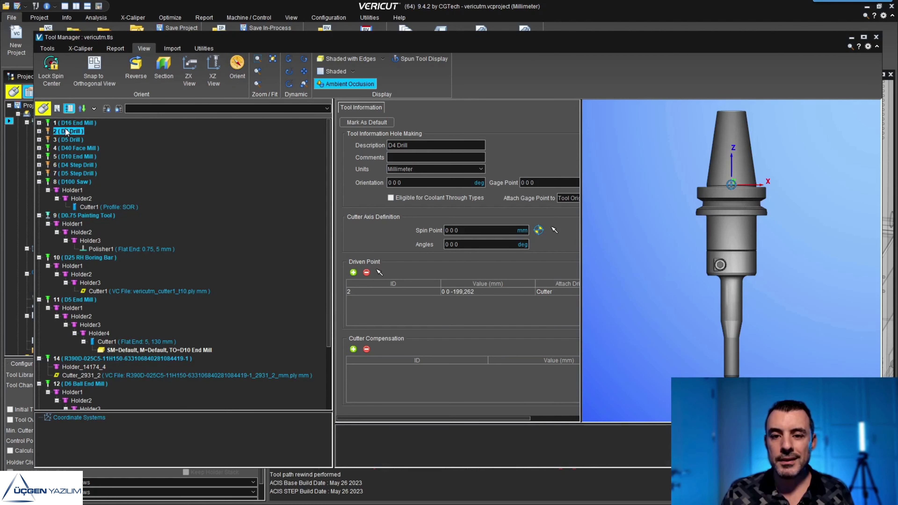
pyautogui.click(163, 73)
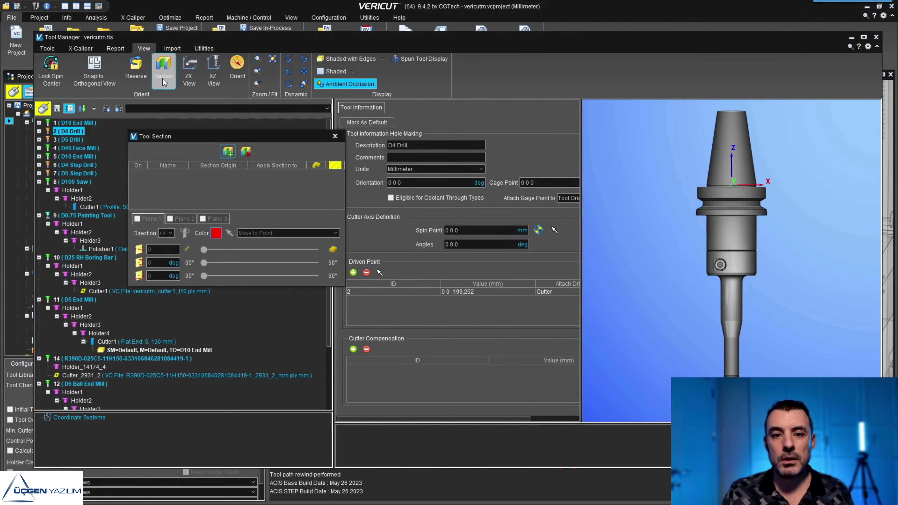
pyautogui.click(228, 152)
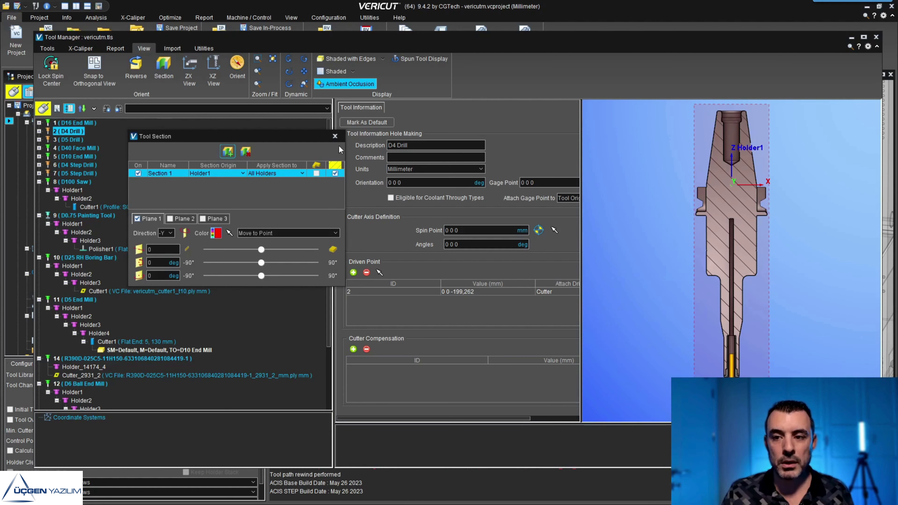
pyautogui.click(335, 137)
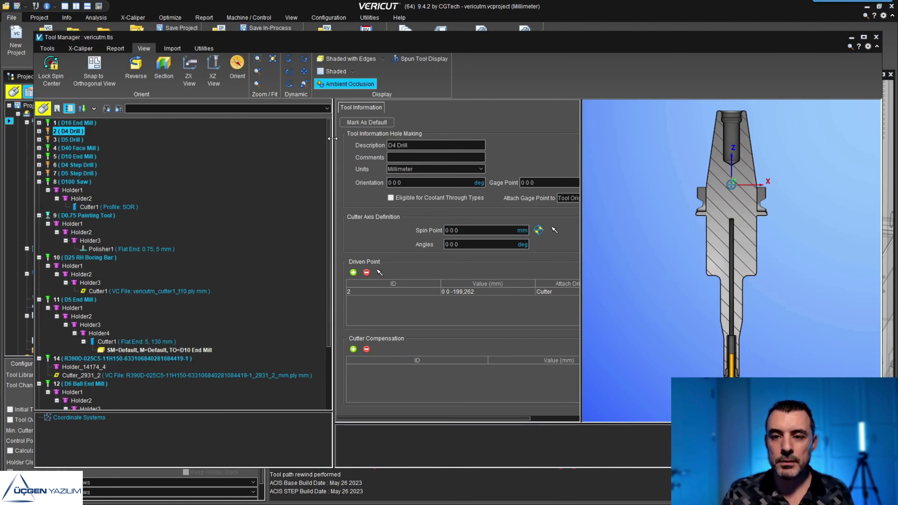
pyautogui.click(81, 49)
# Annotate the sectioned D4 Drill, then view the dimensioned D16 End Mill and D40 Face Mill.
pyautogui.click(521, 73)
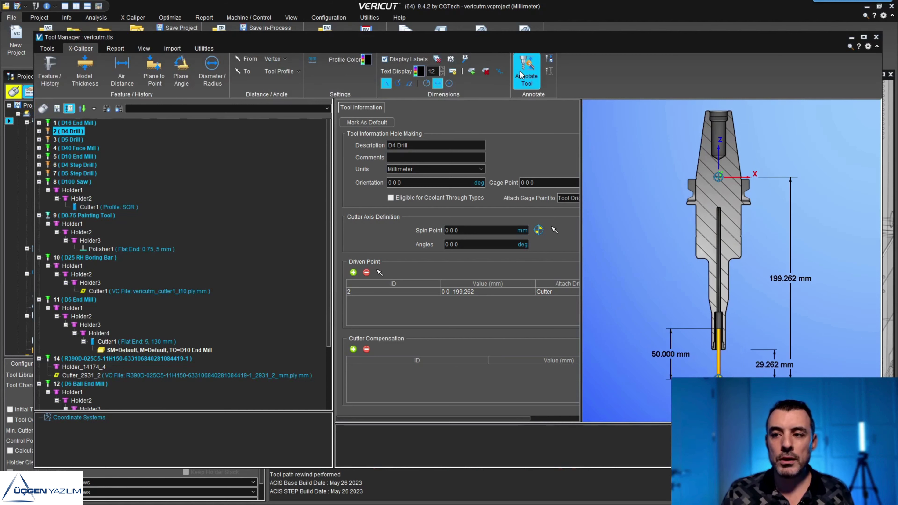
pyautogui.scroll(2, 736, 348)
pyautogui.scroll(2, 736, 349)
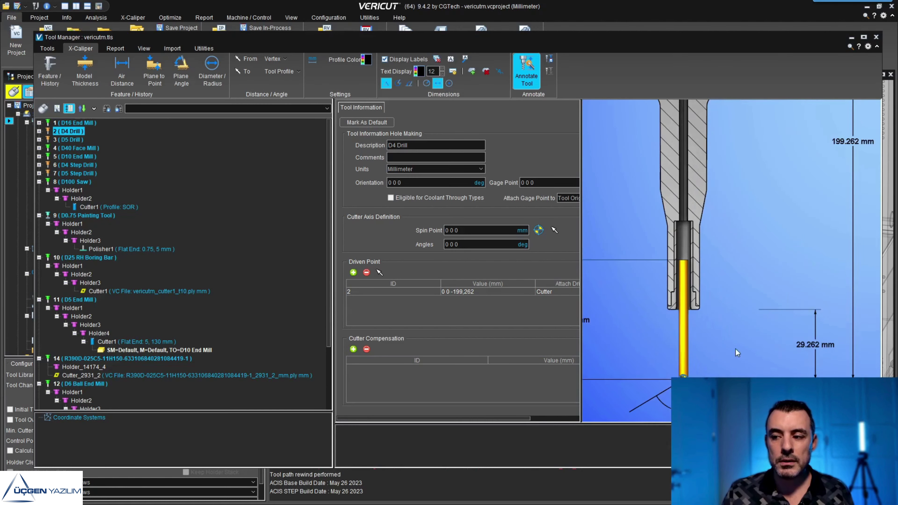
pyautogui.scroll(-1, 722, 345)
pyautogui.click(83, 124)
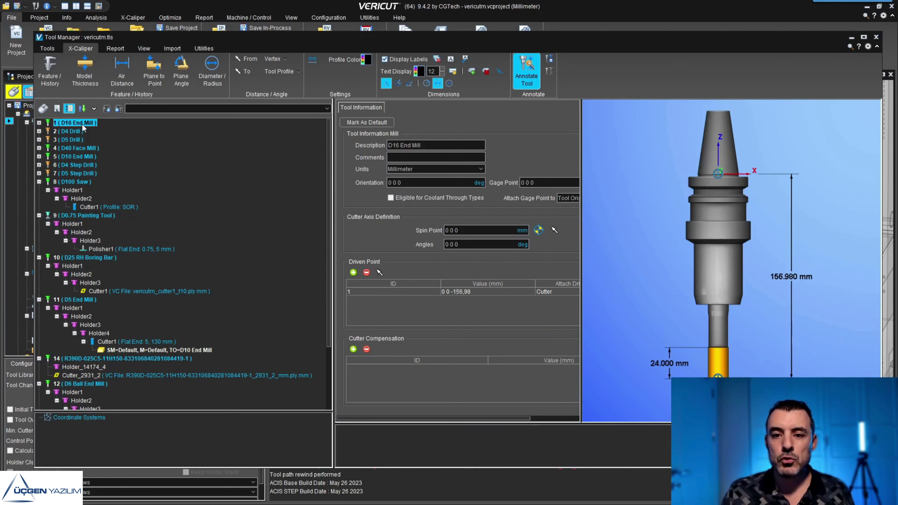
pyautogui.click(78, 143)
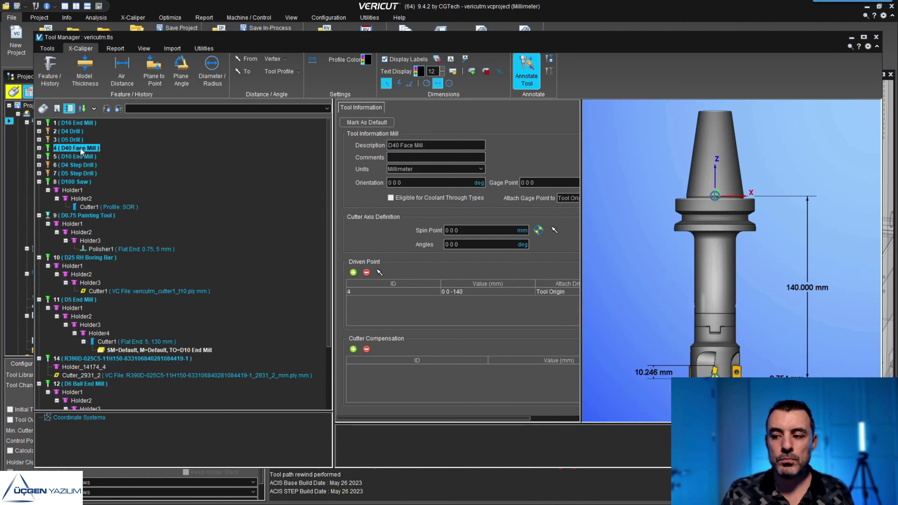
# Move past the D5 Step Drill to the D5 End Mill showing 130.000 and 203.000 mm.
pyautogui.click(85, 165)
pyautogui.scroll(2, 721, 276)
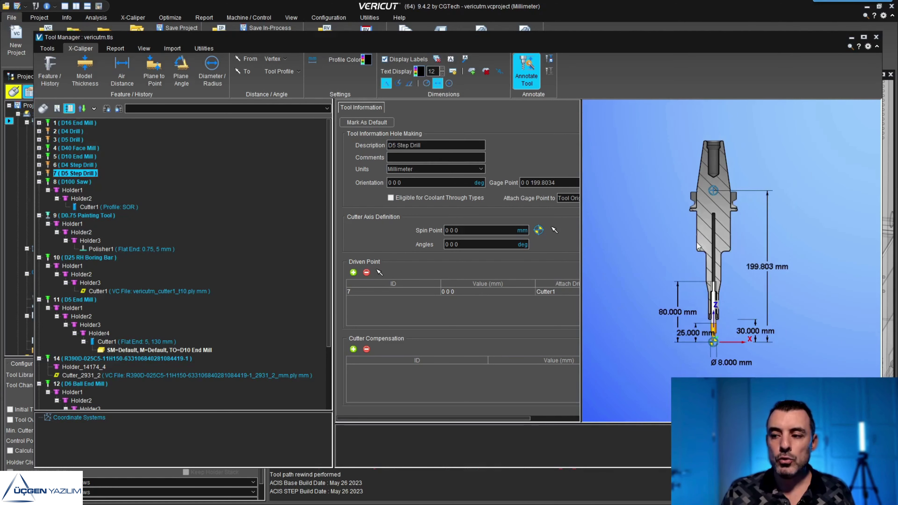
pyautogui.scroll(2, 704, 320)
pyautogui.scroll(-3, 697, 317)
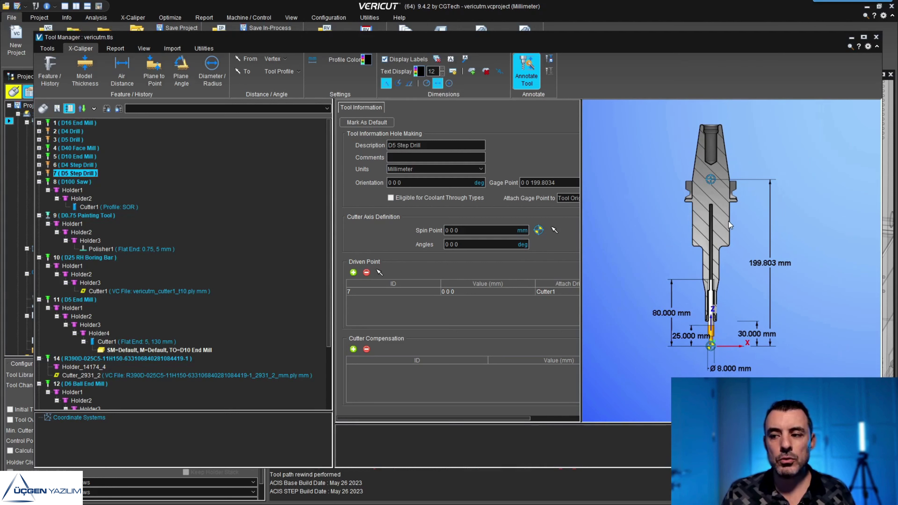
pyautogui.click(68, 300)
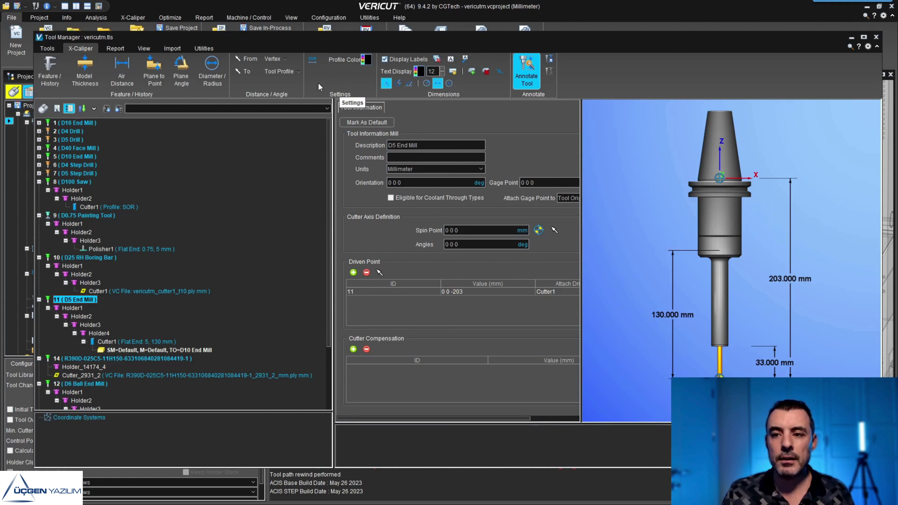
# Cut the D5 End Mill in half-section and re-annotate its 130, 203 and 33 mm dimensions.
pyautogui.click(142, 49)
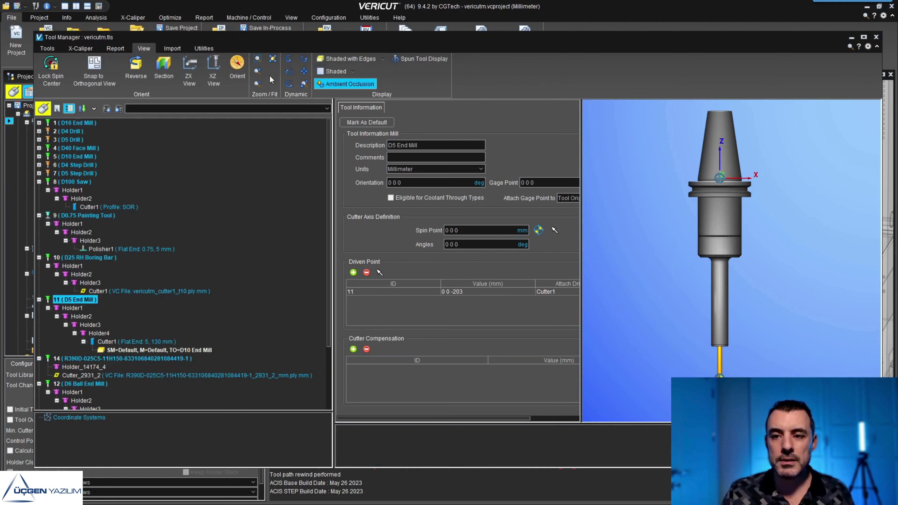
pyautogui.click(164, 69)
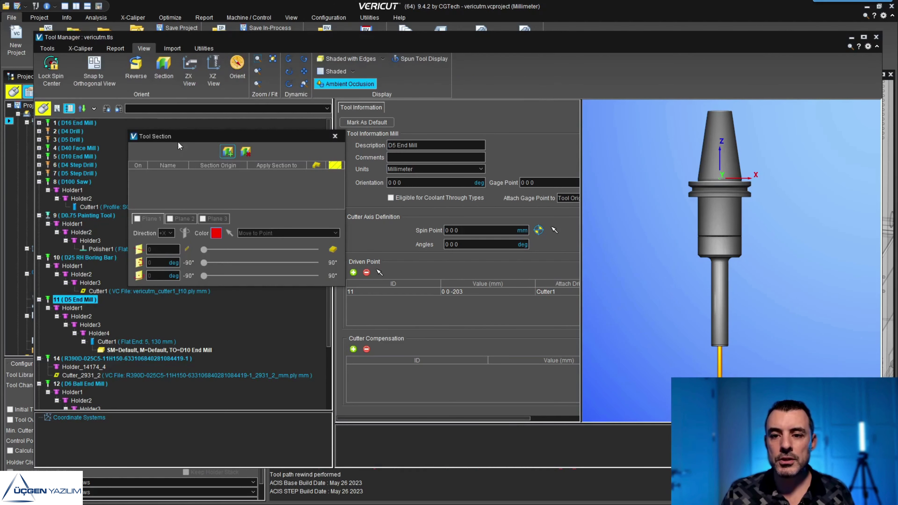
pyautogui.click(228, 151)
pyautogui.click(335, 136)
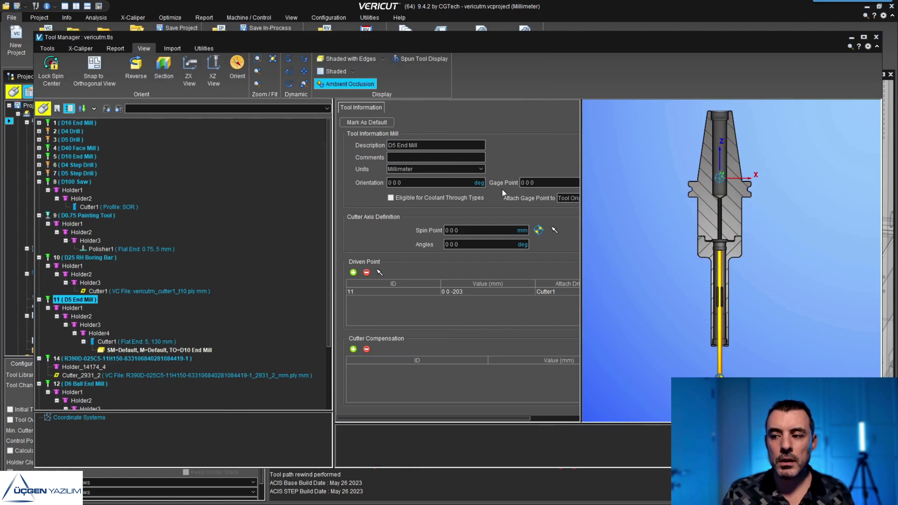
pyautogui.click(73, 53)
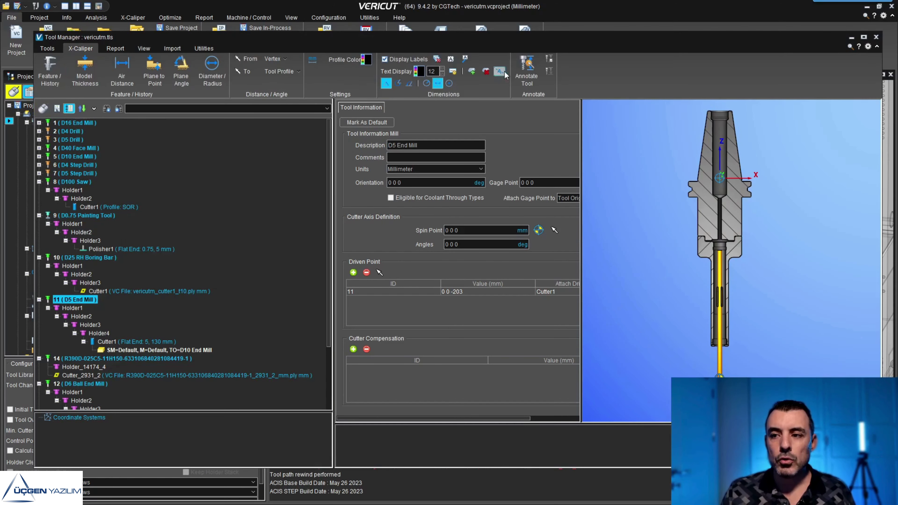
pyautogui.click(527, 74)
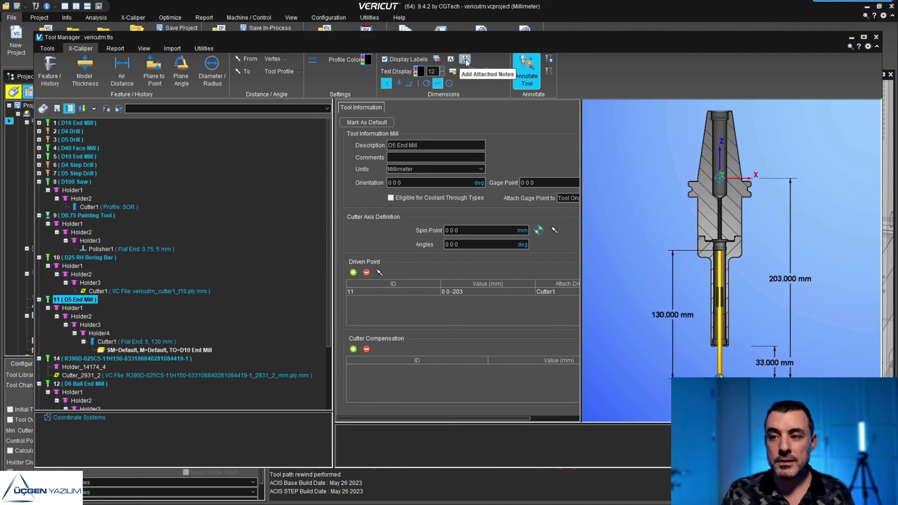
# Place a two-line free note 'TAKIM BOYUNA DİKKAT ET' left of the D5 End Mill.
pyautogui.click(451, 60)
pyautogui.click(603, 125)
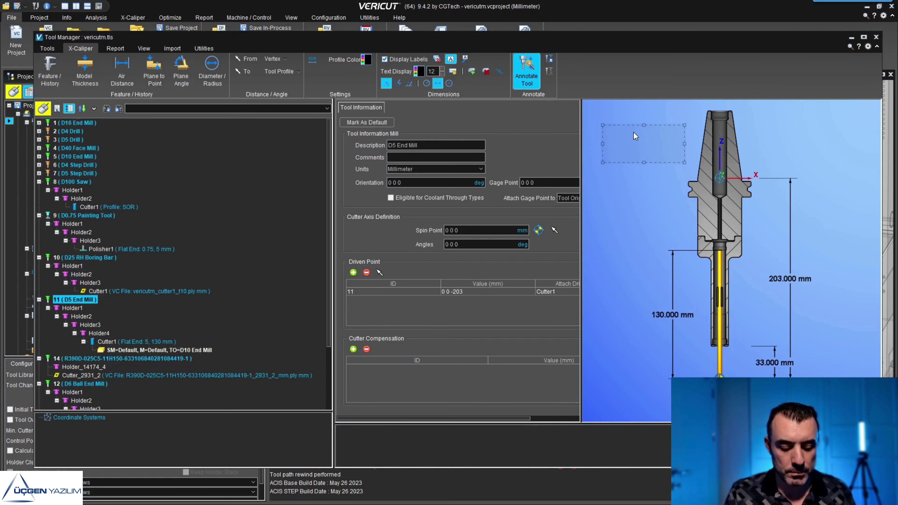
pyautogui.write('TAKIM')
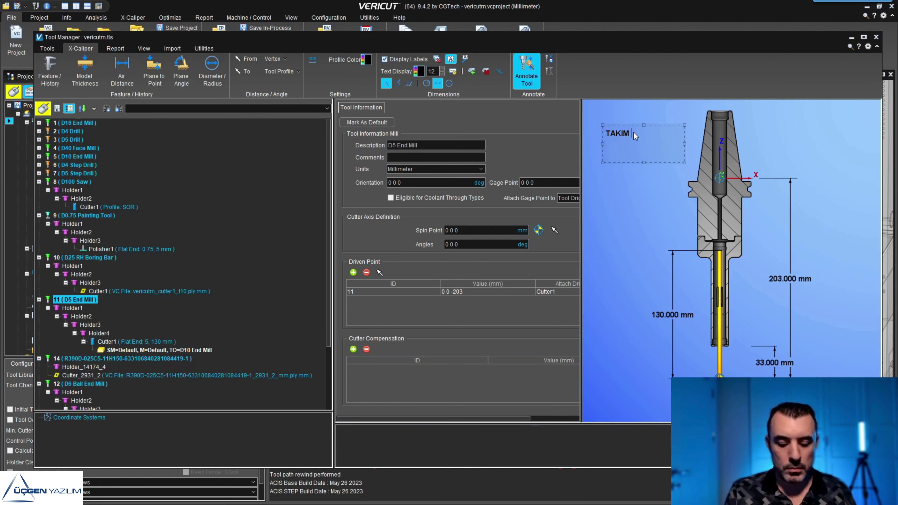
pyautogui.write('A')
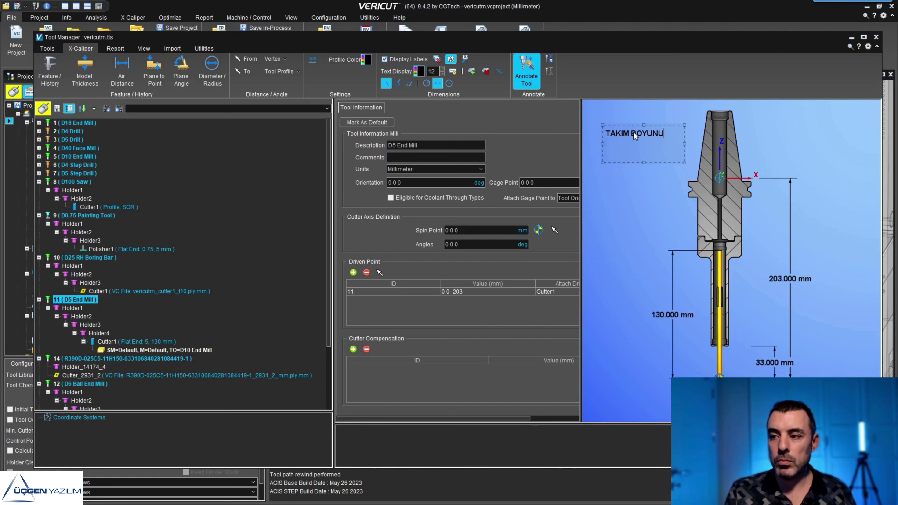
pyautogui.press('Return')
pyautogui.write('DİKK')
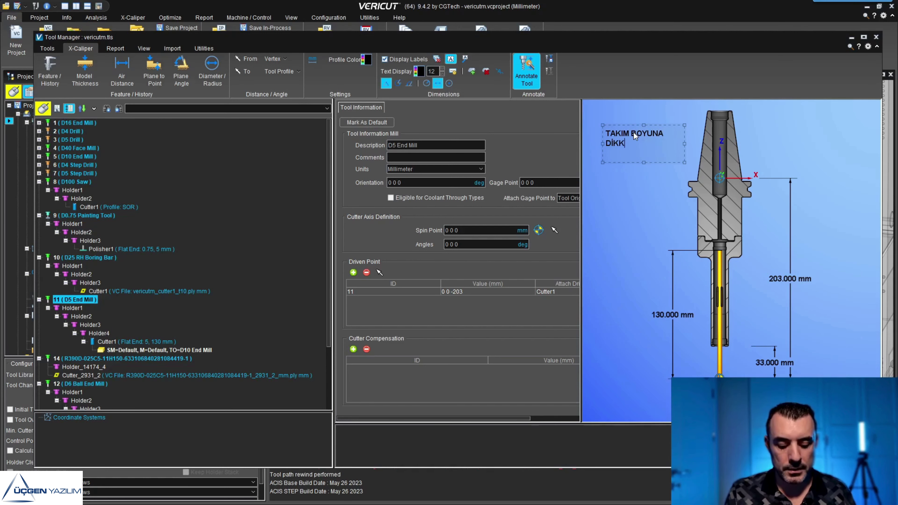
pyautogui.write('AT ET')
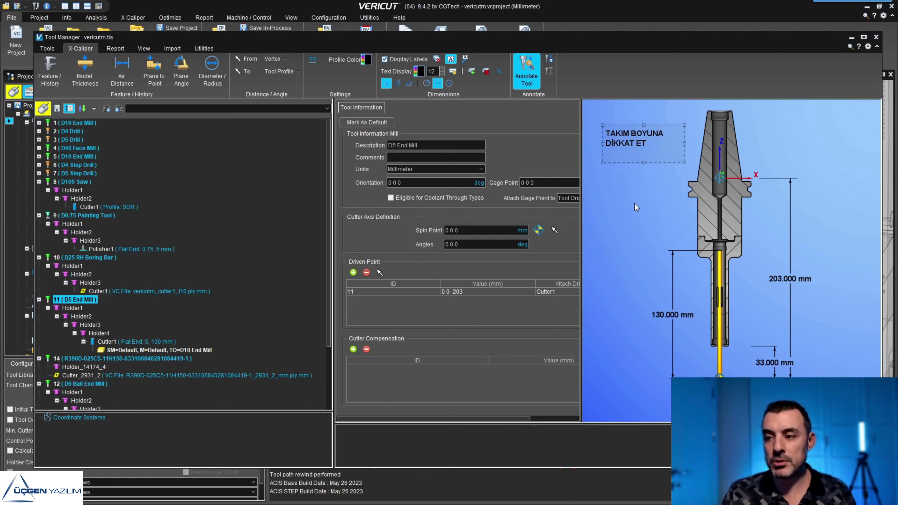
pyautogui.click(635, 207)
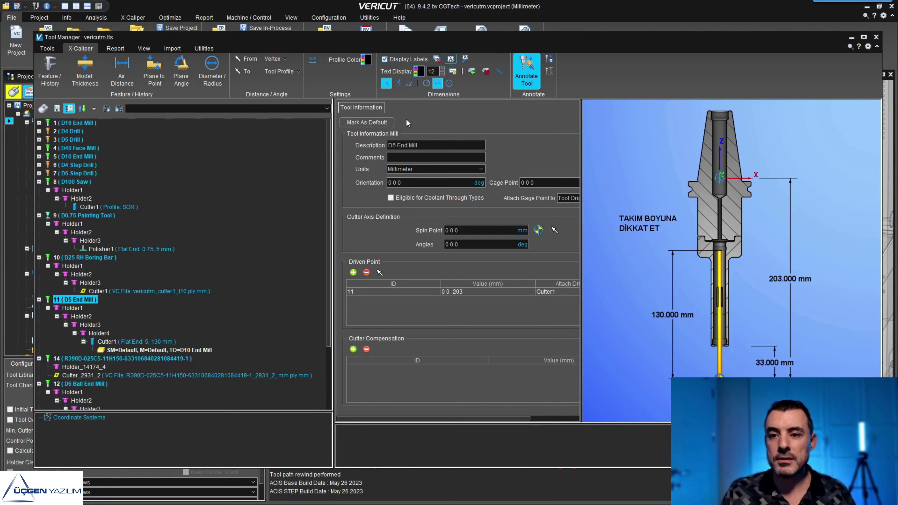
# Measure a 15.850 mm dimension between two holder points, measuring from the tool profile.
pyautogui.click(273, 63)
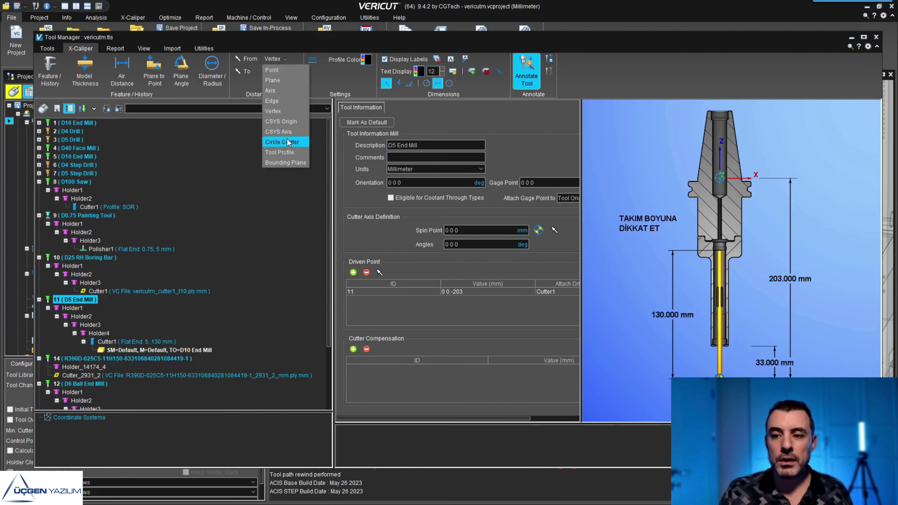
pyautogui.click(293, 153)
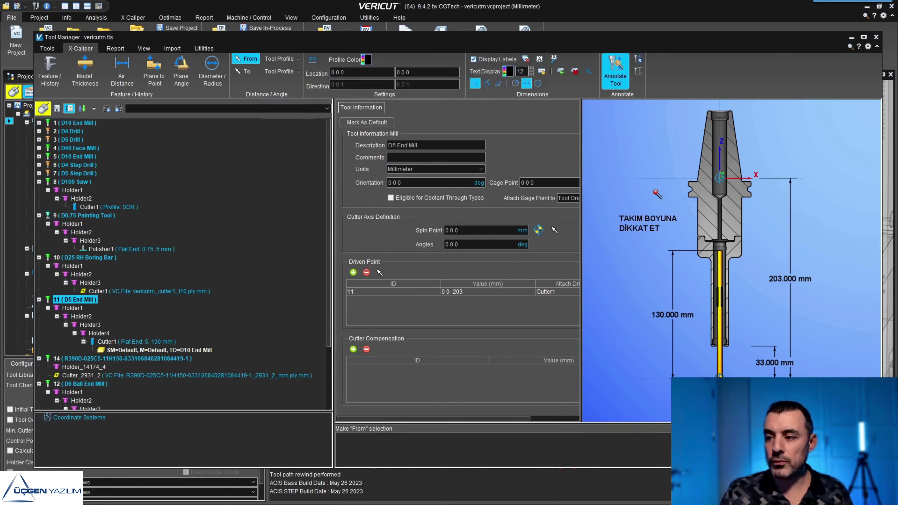
pyautogui.click(694, 182)
pyautogui.click(692, 197)
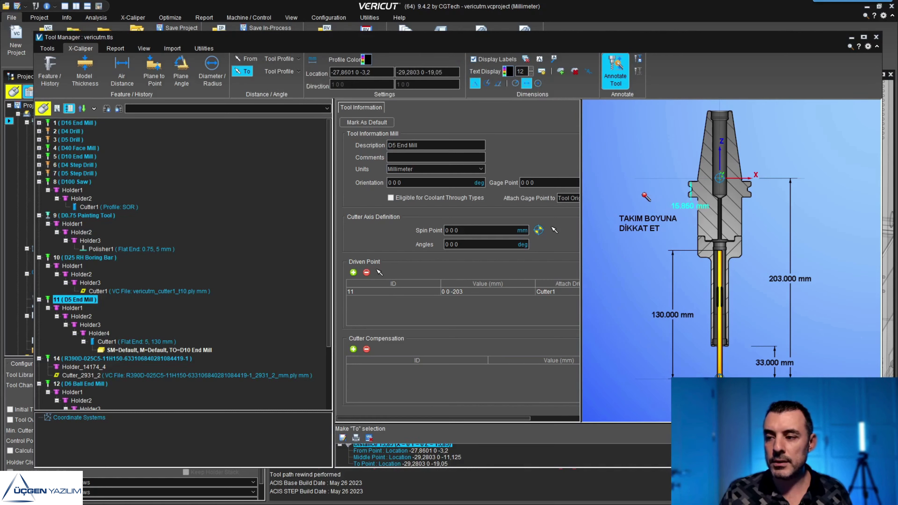
pyautogui.click(664, 206)
pyautogui.click(638, 59)
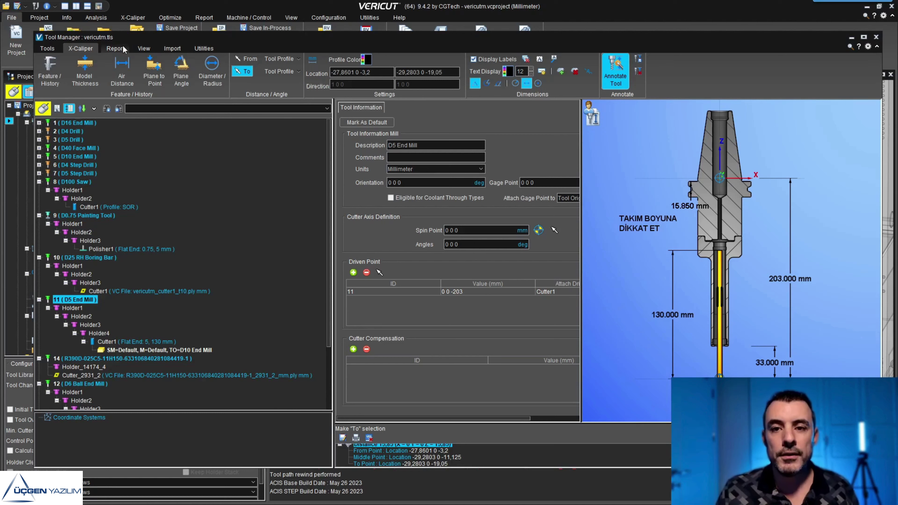
pyautogui.click(116, 49)
# Save the tool report as the PDF file tools.pdf.
pyautogui.click(91, 66)
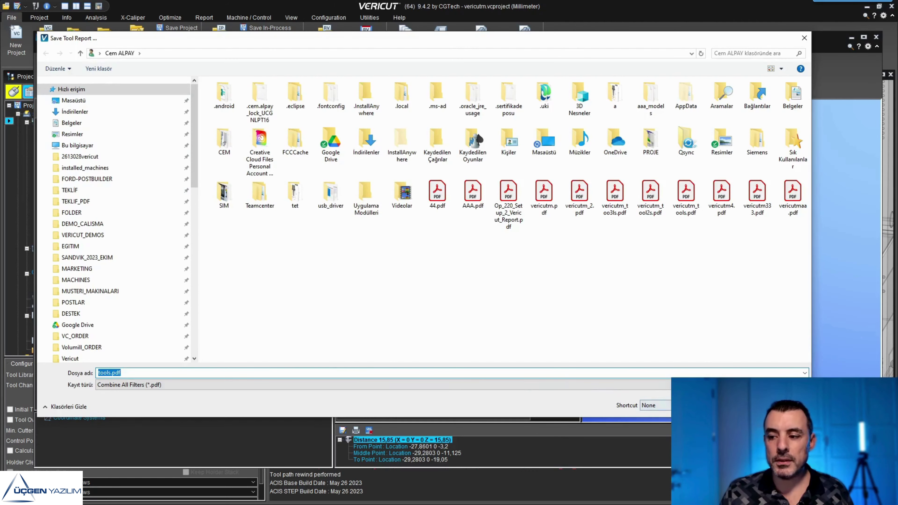
pyautogui.press('Return')
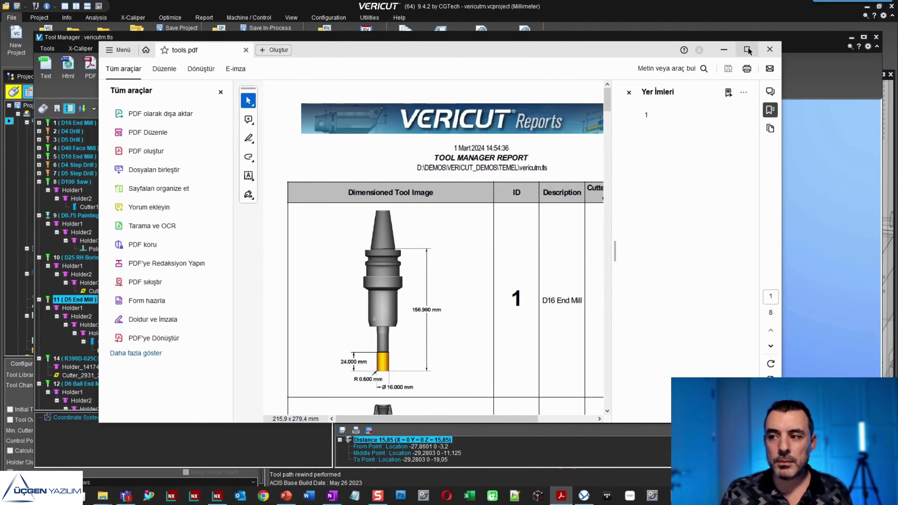
# Maximize Acrobat and look over the first pages of tools.pdf.
pyautogui.click(747, 50)
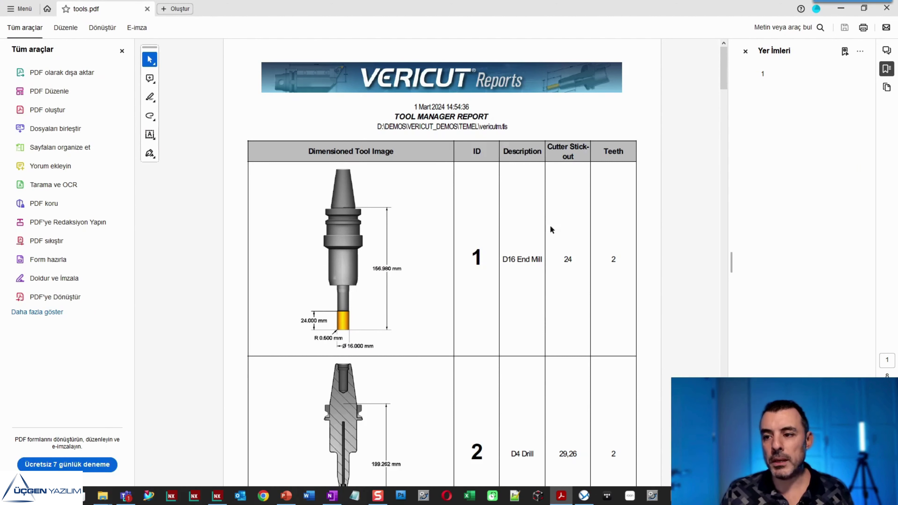
pyautogui.scroll(-5, 383, 284)
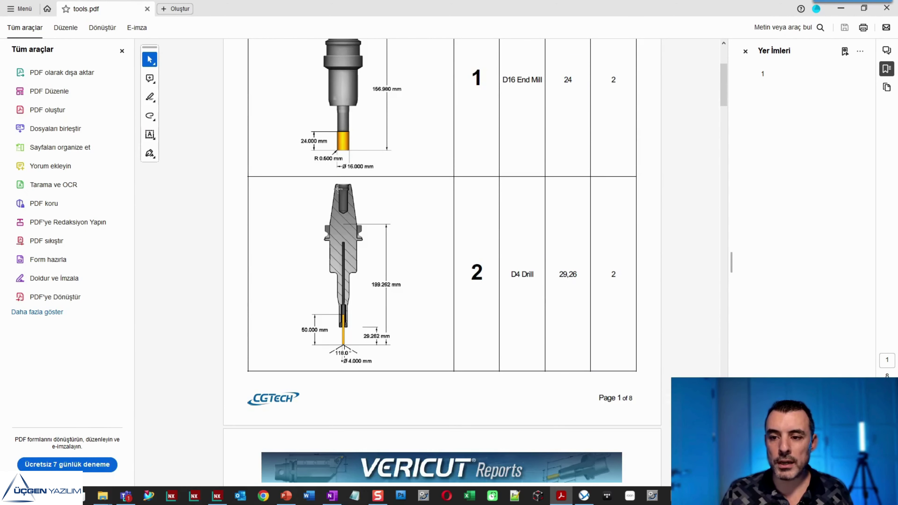
pyautogui.scroll(3, 506, 251)
pyautogui.scroll(-9, 489, 269)
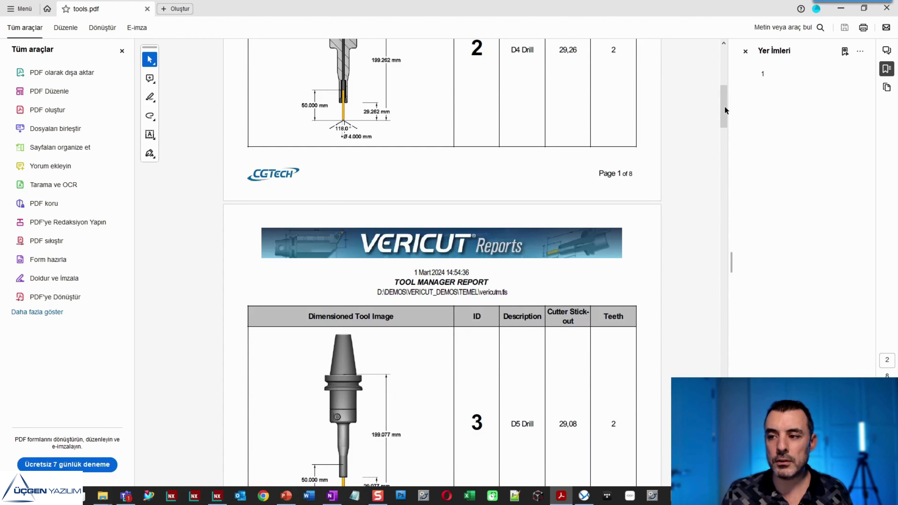
pyautogui.moveTo(724, 102); pyautogui.dragTo(724, 66)
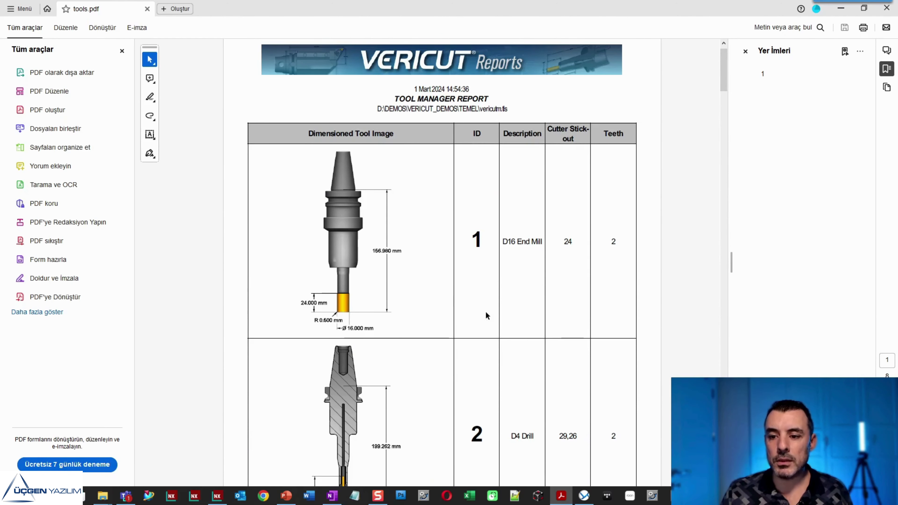
# Scroll through to page 8's 05mm probe, then return to VERICUT.
pyautogui.scroll(-5, 530, 329)
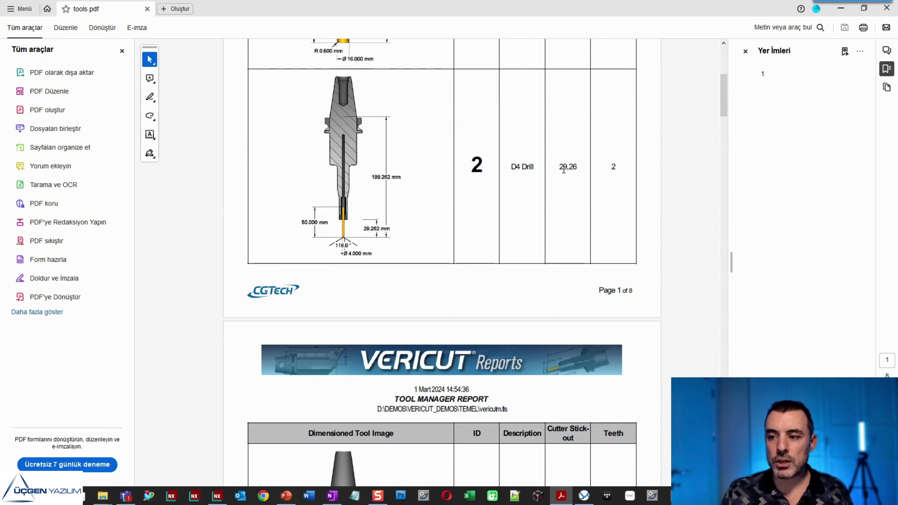
pyautogui.scroll(-1, 324, 250)
pyautogui.scroll(-7, 496, 276)
pyautogui.scroll(-9, 569, 292)
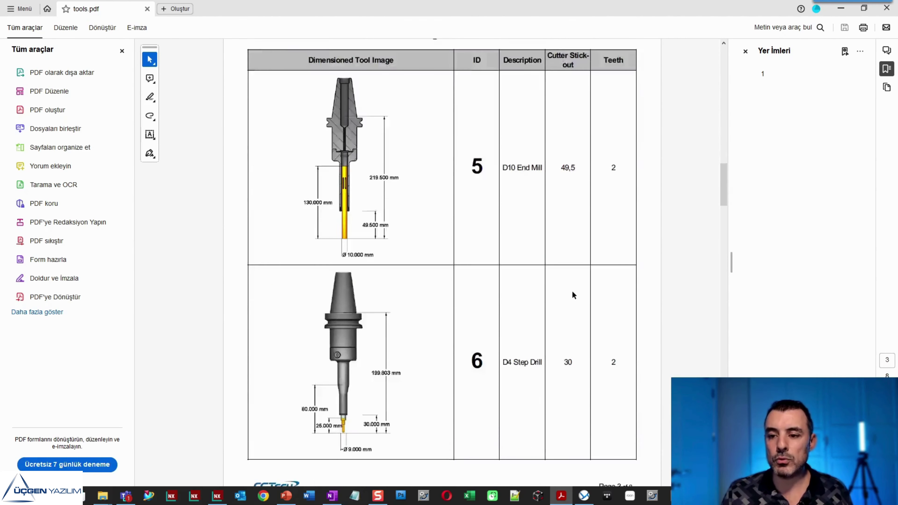
pyautogui.scroll(-4, 566, 290)
pyautogui.scroll(-4, 541, 289)
pyautogui.scroll(-4, 566, 301)
pyautogui.scroll(-5, 576, 307)
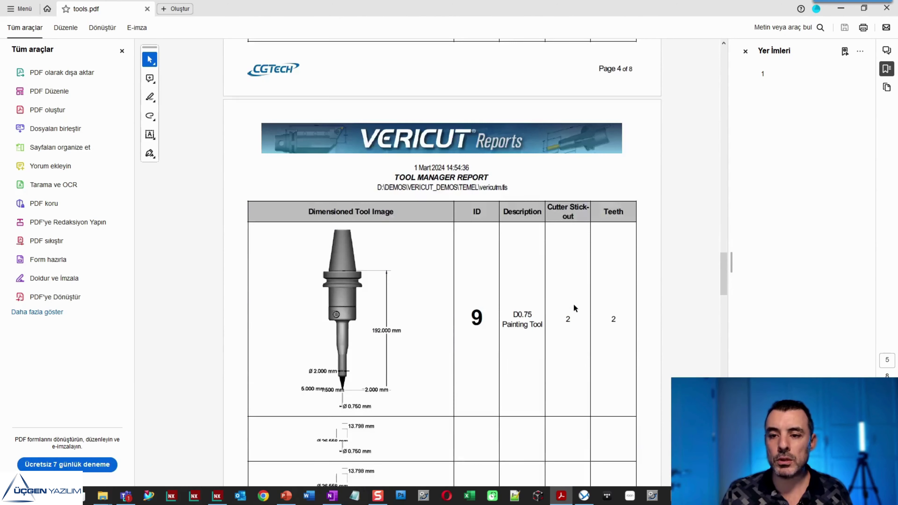
pyautogui.scroll(-5, 570, 304)
pyautogui.scroll(-10, 513, 283)
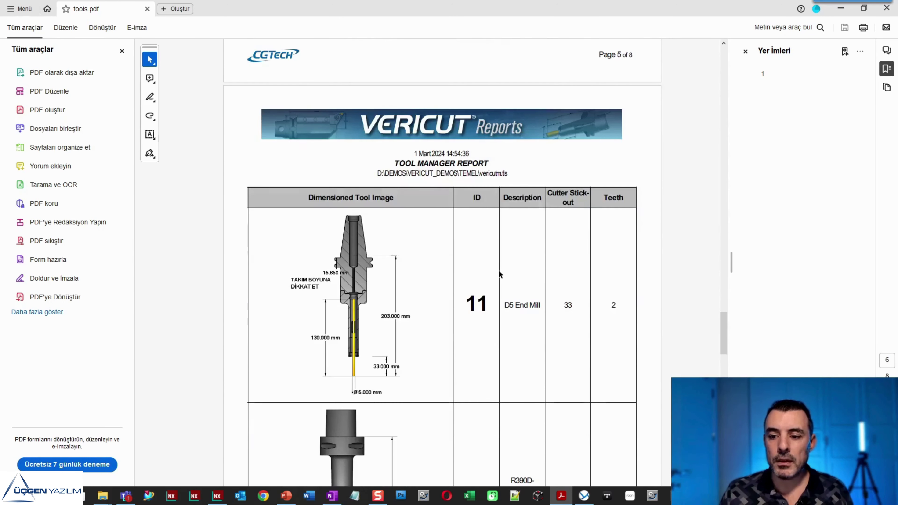
pyautogui.scroll(-5, 499, 273)
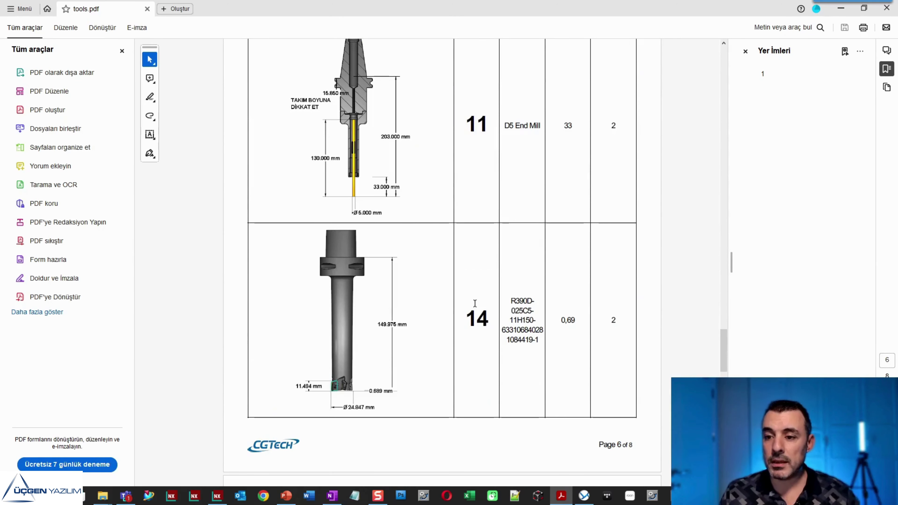
pyautogui.scroll(-9, 451, 274)
pyautogui.scroll(-9, 495, 294)
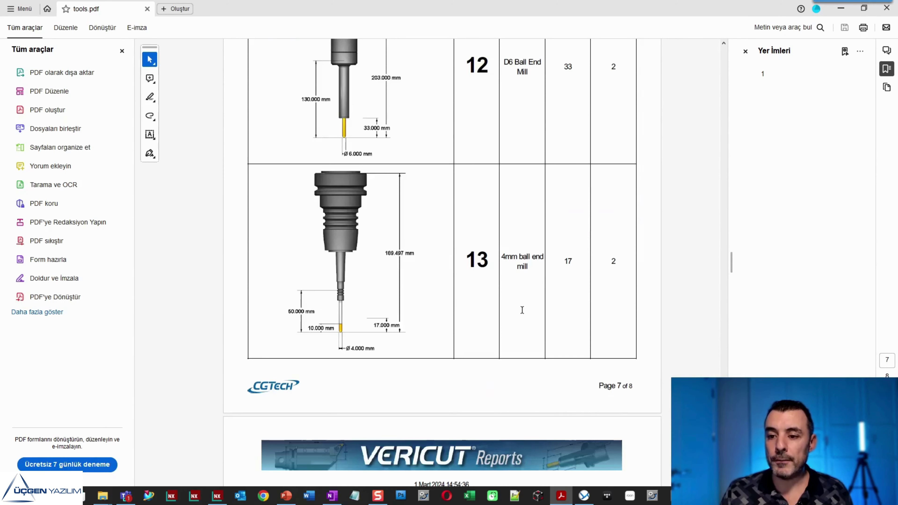
pyautogui.scroll(-7, 524, 313)
pyautogui.scroll(-3, 523, 312)
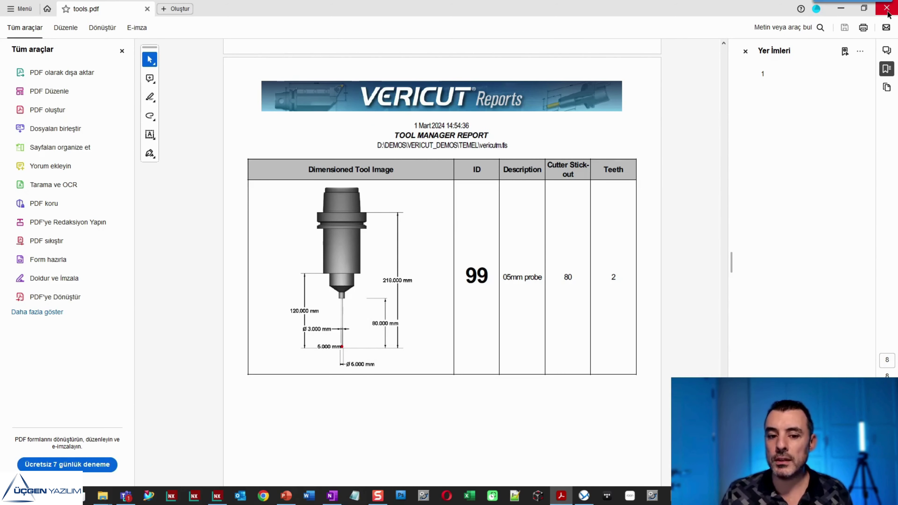
pyautogui.hotkey('alt', 'Tab')
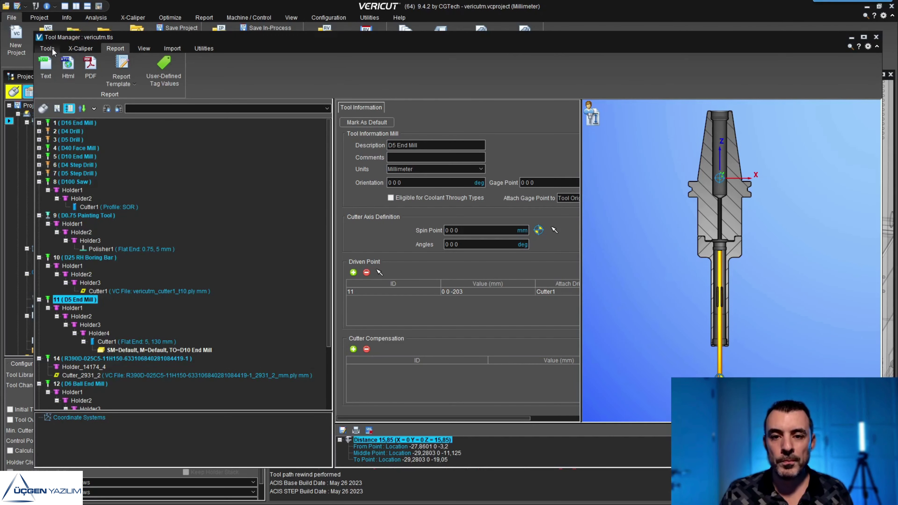
# Create a new empty tool library, answering the save prompt so existing tools are cleared.
pyautogui.click(52, 51)
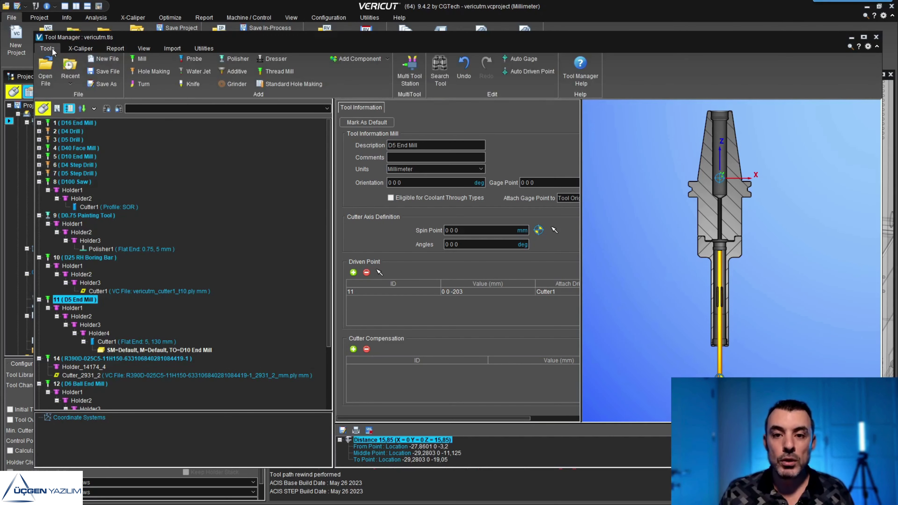
pyautogui.click(100, 65)
pyautogui.click(459, 273)
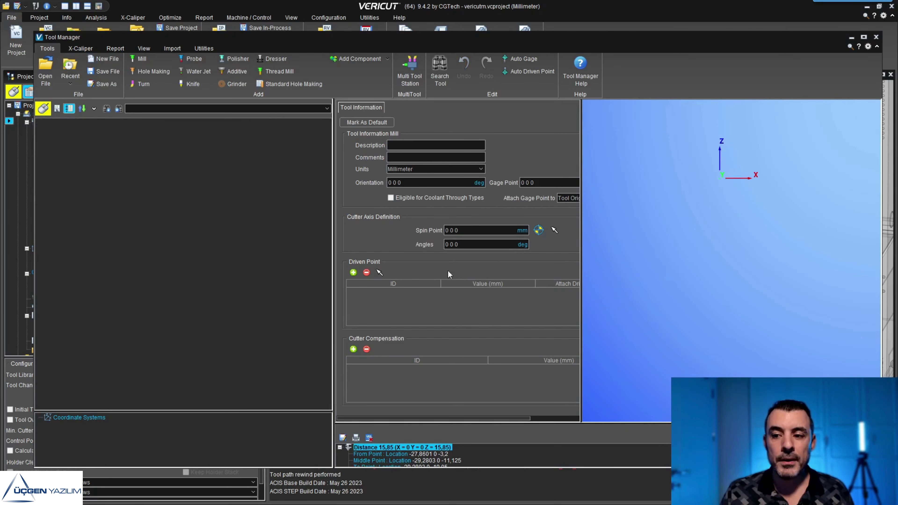
pyautogui.click(170, 49)
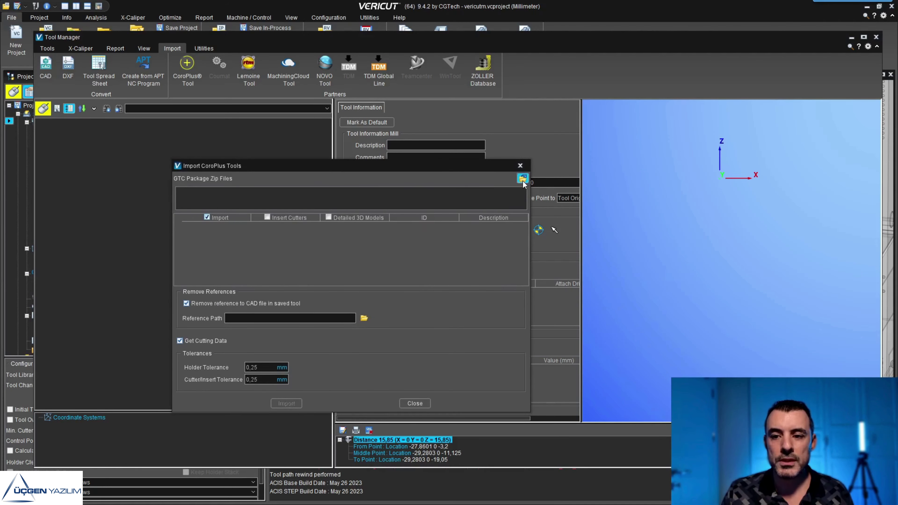
# Choose the gtcpackage ZIP in VERICUT_DEMOS/TOOL3D as the CoroPlus import source.
pyautogui.click(522, 178)
pyautogui.scroll(5, 235, 234)
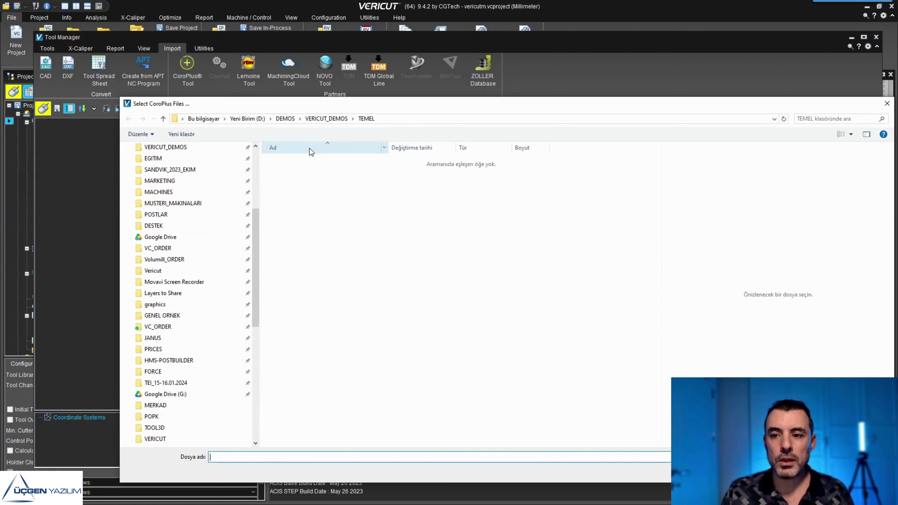
pyautogui.click(330, 114)
pyautogui.doubleClick(308, 408)
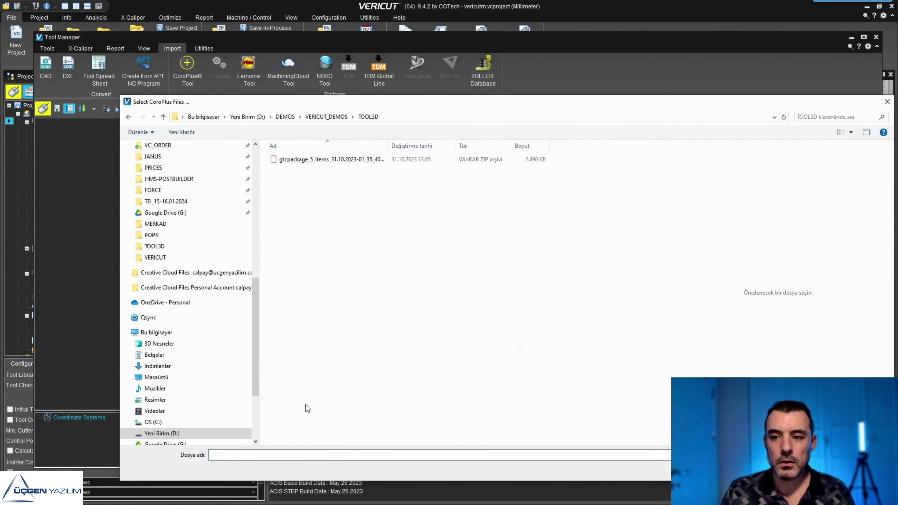
pyautogui.doubleClick(319, 159)
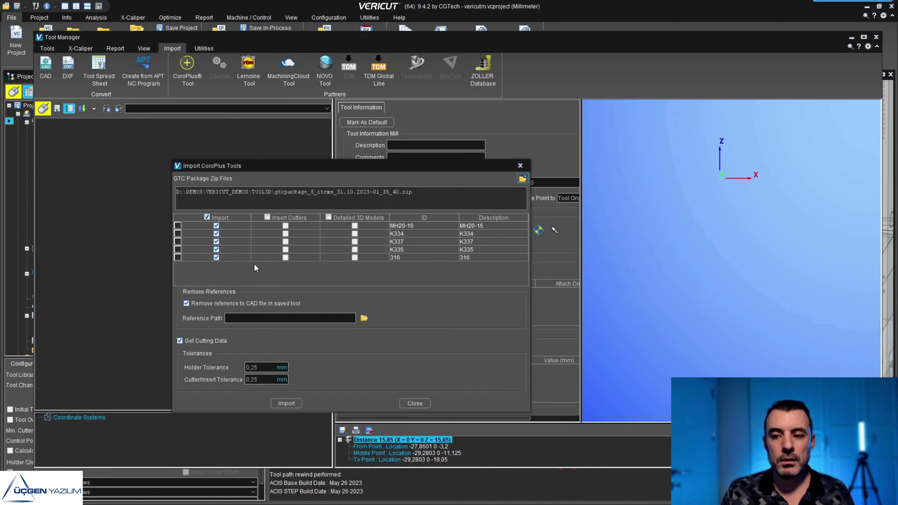
# Import the five tools with Insert Cutters and Detailed 3D Models, accepting the material mapping.
pyautogui.click(272, 219)
pyautogui.click(332, 216)
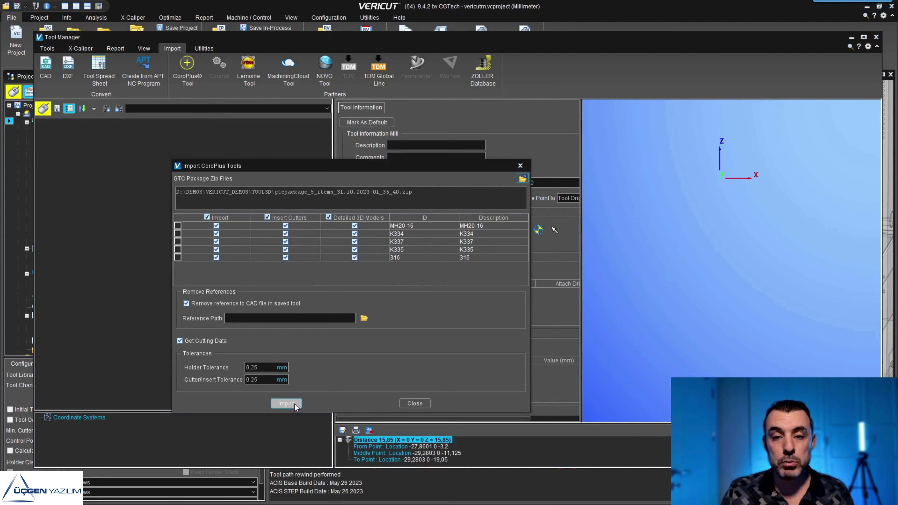
pyautogui.click(295, 405)
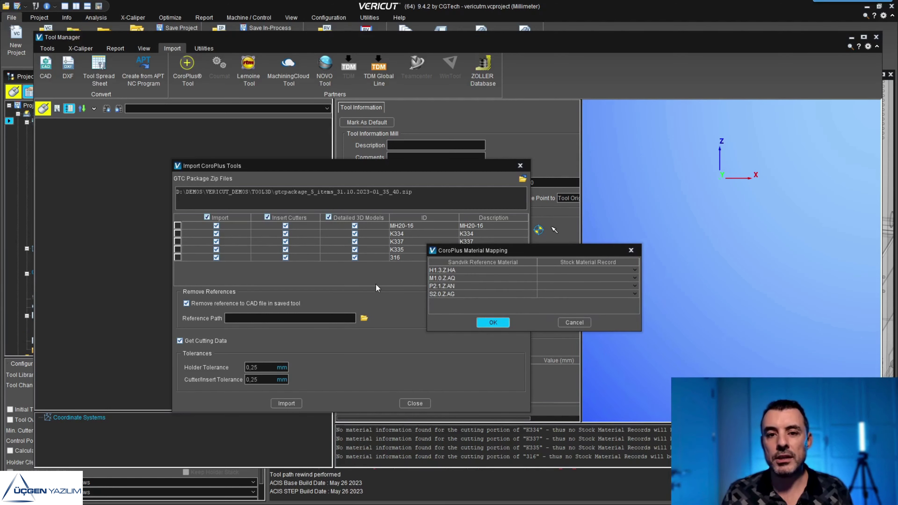
pyautogui.press('Return')
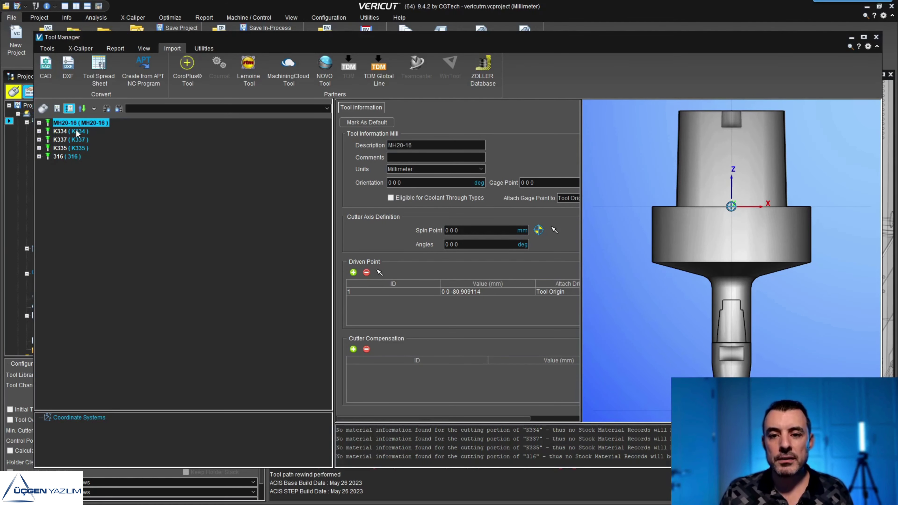
# Expand MH20-16 and inspect the K334, K337 and K335 tools.
pyautogui.click(39, 123)
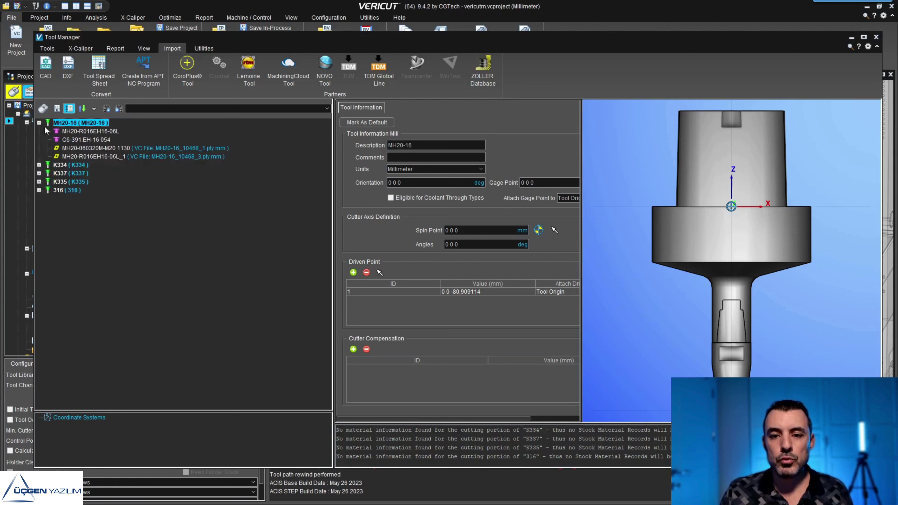
pyautogui.click(79, 165)
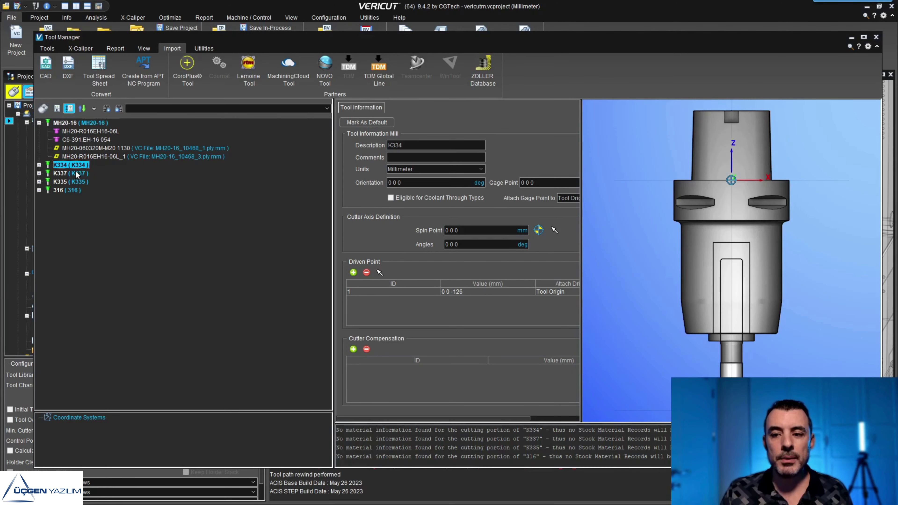
pyautogui.click(77, 174)
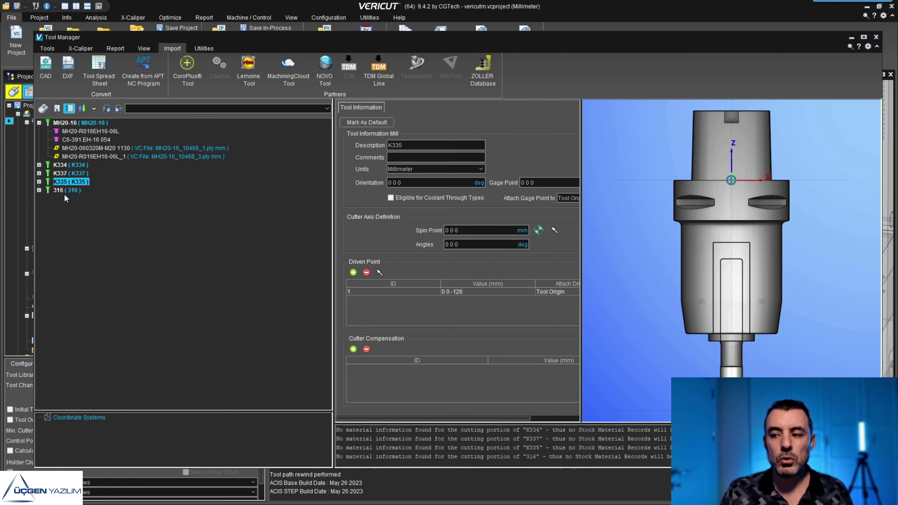
pyautogui.click(555, 229)
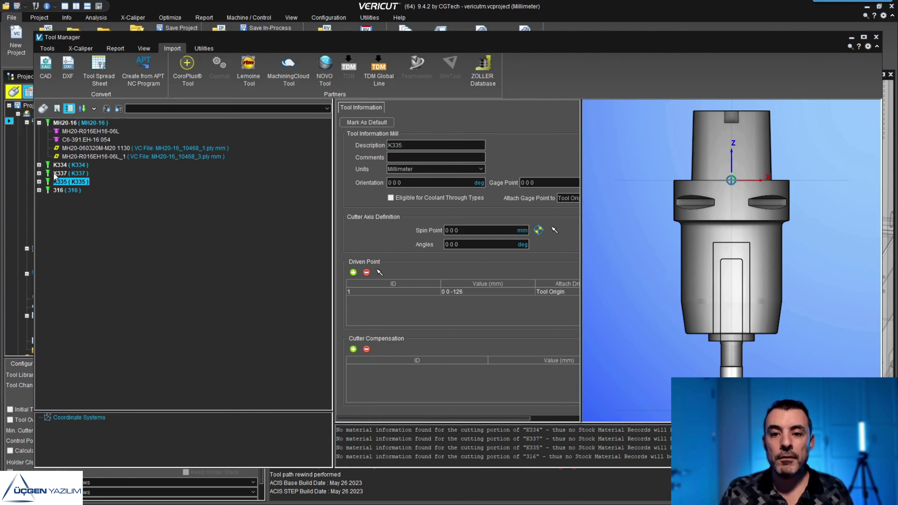
# Check K335's insert cutter and 930-C6-HD-20-084 components, then expand and display tool 316.
pyautogui.click(39, 182)
pyautogui.click(85, 216)
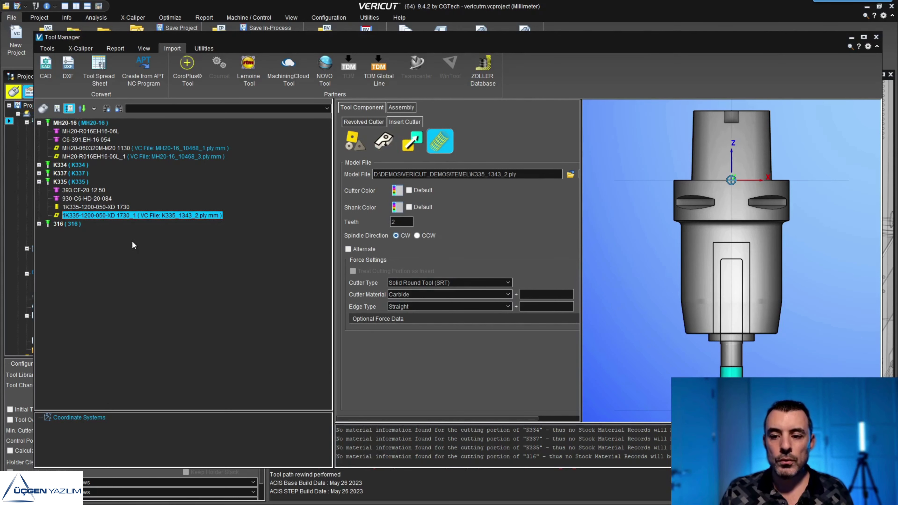
pyautogui.click(78, 199)
pyautogui.click(77, 182)
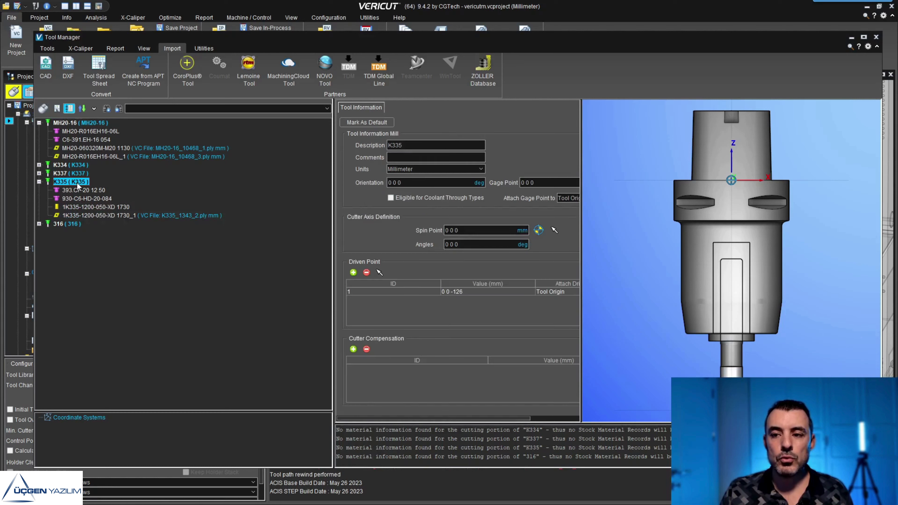
pyautogui.click(39, 223)
pyautogui.click(85, 232)
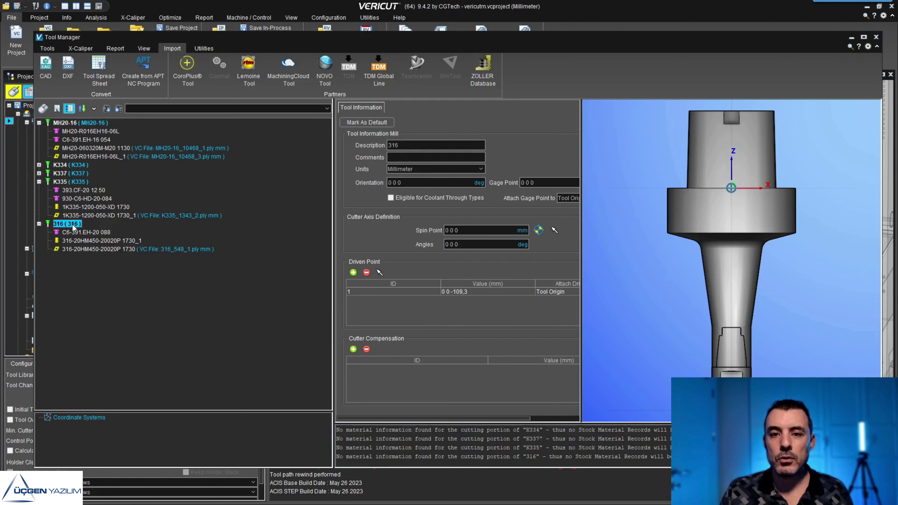
pyautogui.click(144, 50)
# Annotate tool 316, then add a section cut through it.
pyautogui.click(80, 48)
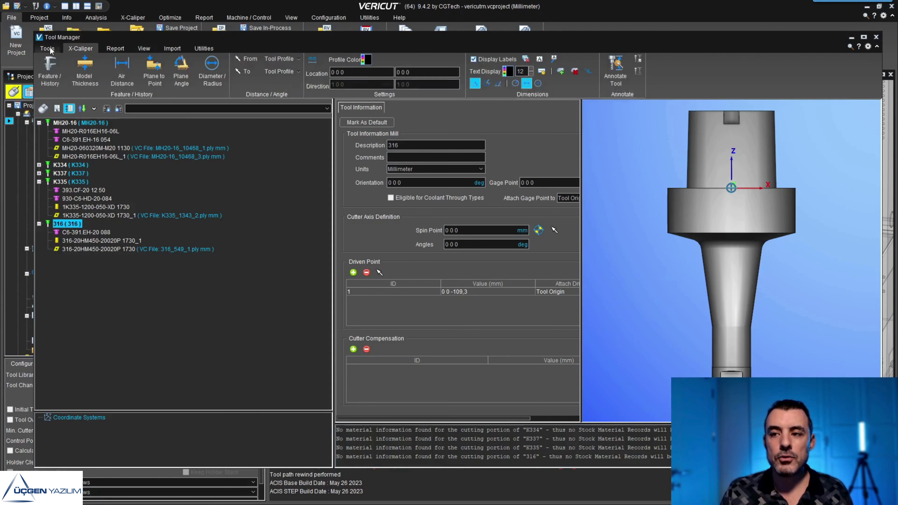
pyautogui.click(616, 76)
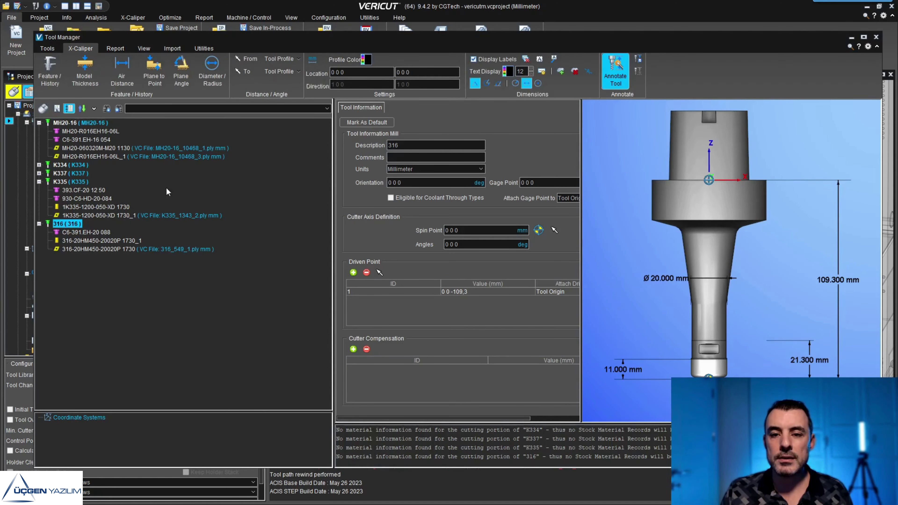
pyautogui.click(144, 48)
pyautogui.click(164, 69)
pyautogui.click(228, 151)
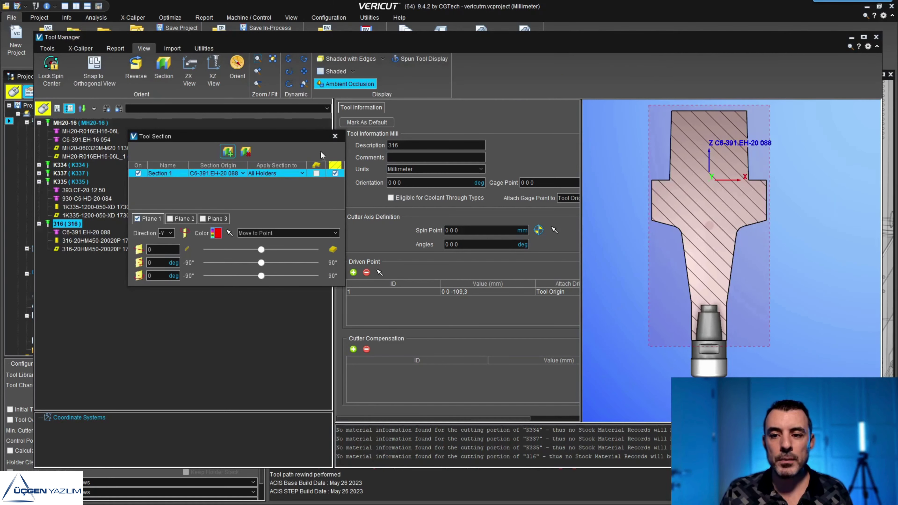
pyautogui.click(335, 136)
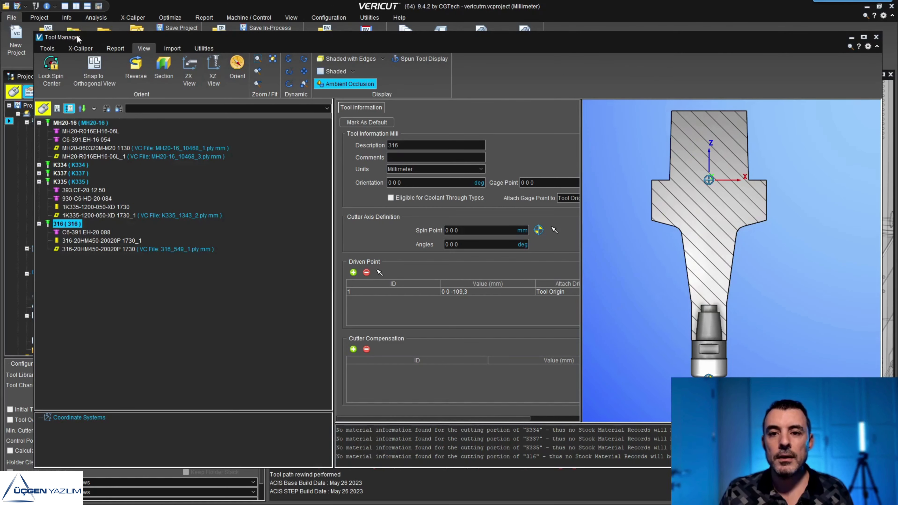
# Re-annotate the sectioned 316 with Ø 20.000, 109.300, 21.300 and 11.000 mm dimensions.
pyautogui.click(172, 48)
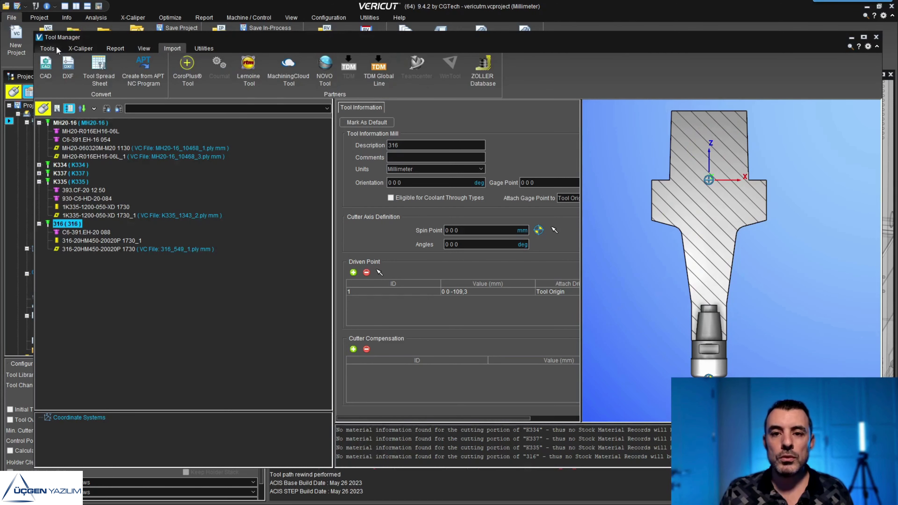
pyautogui.click(68, 50)
pyautogui.click(602, 79)
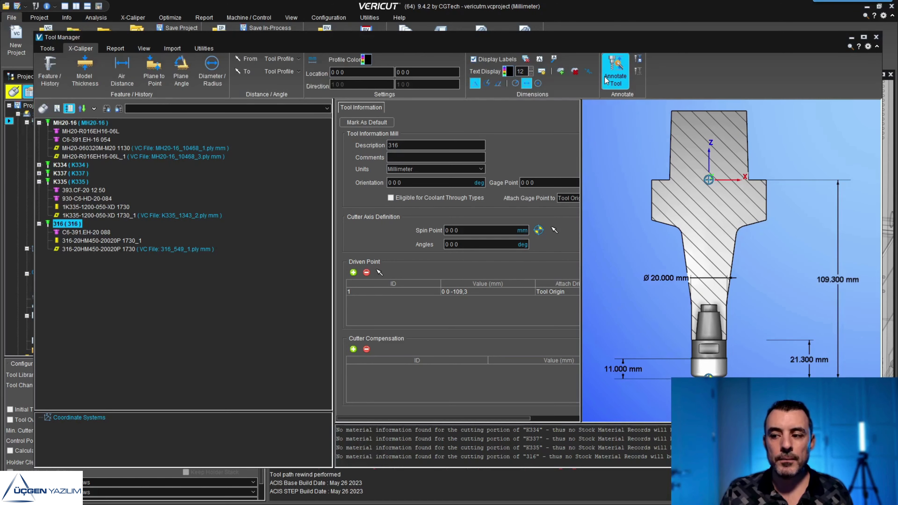